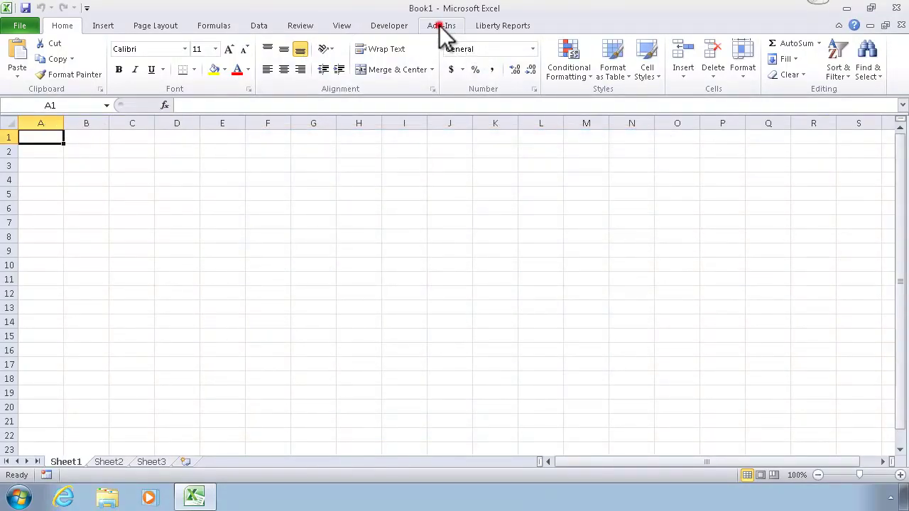
# Step: Start the Office Connector Import Wizard with GL Transaction Import File as the import type
pyautogui.click(438, 25)
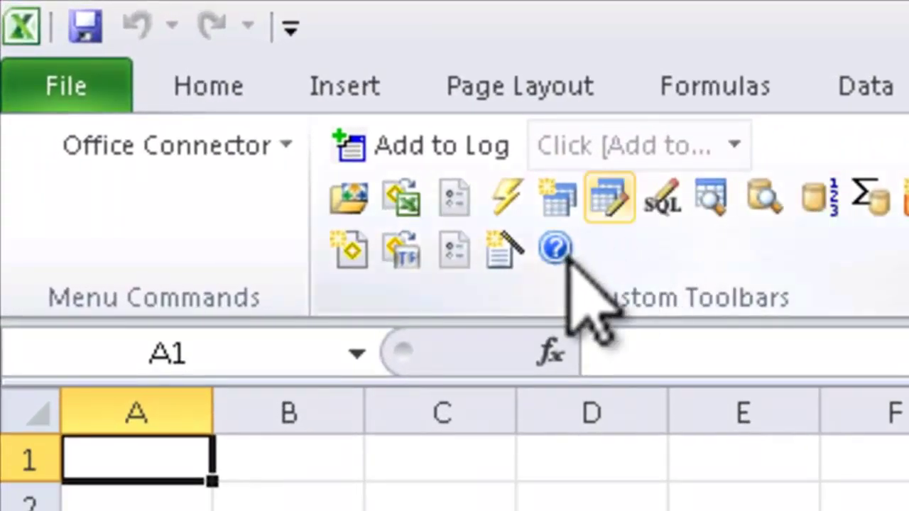
pyautogui.click(504, 250)
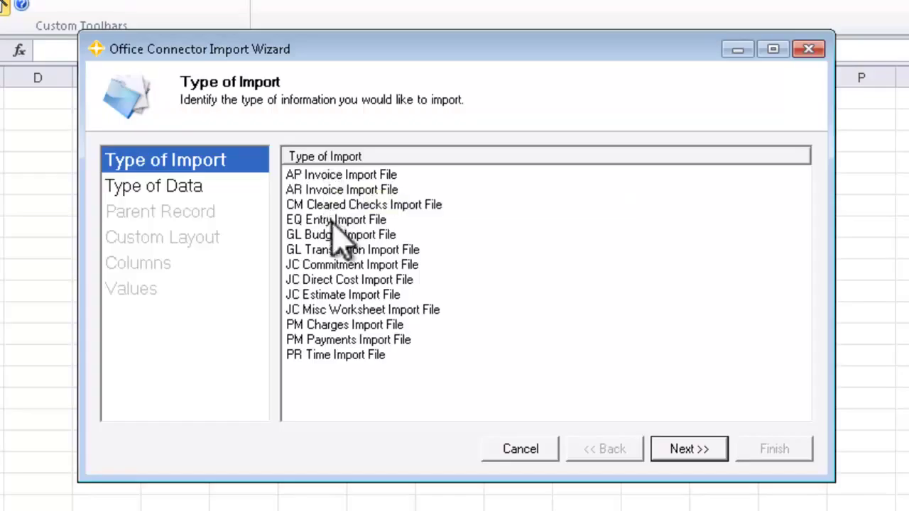
pyautogui.click(321, 249)
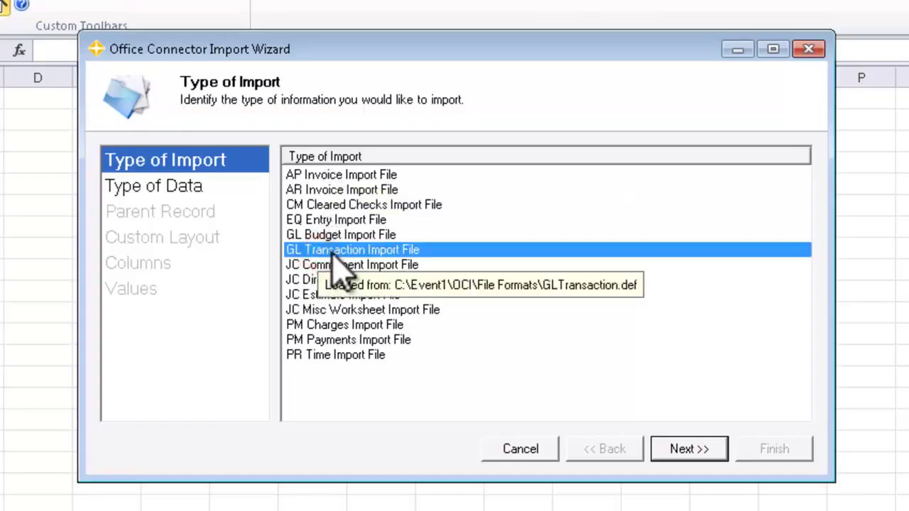
pyautogui.click(689, 454)
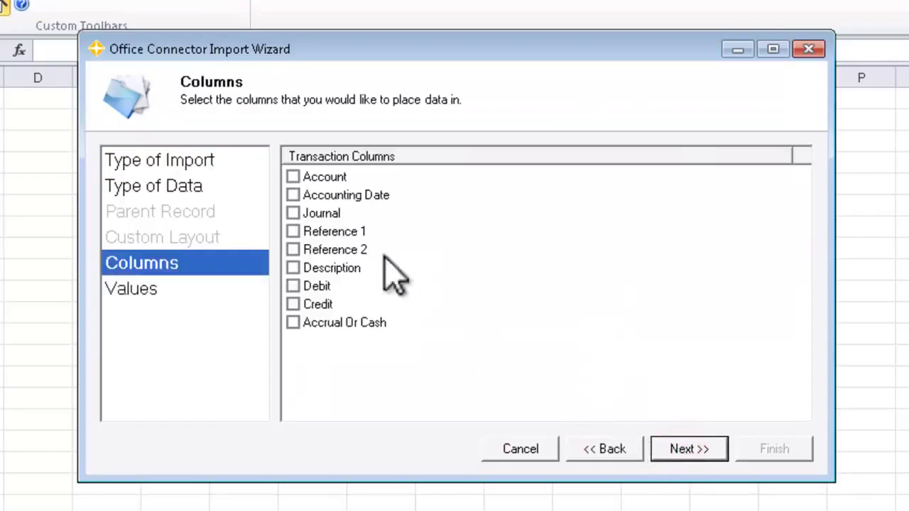
# Step: Tick the Account, Accounting Date, Journal, Reference 1, Description, Debit and Credit columns
pyautogui.click(293, 177)
pyautogui.click(293, 194)
pyautogui.click(292, 213)
pyautogui.click(293, 231)
pyautogui.click(293, 268)
pyautogui.click(293, 286)
pyautogui.click(292, 304)
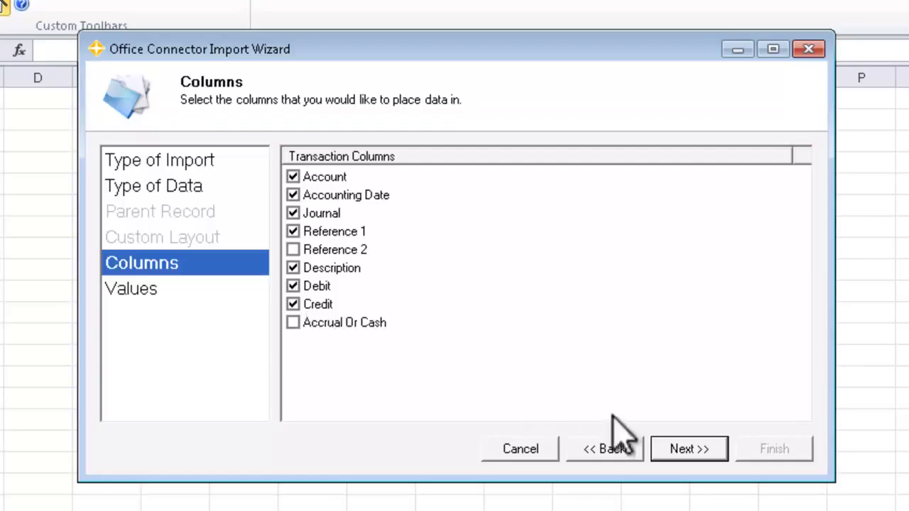
# Step: Choose to create an entry grid for the selected columns and finish the wizard
pyautogui.click(686, 453)
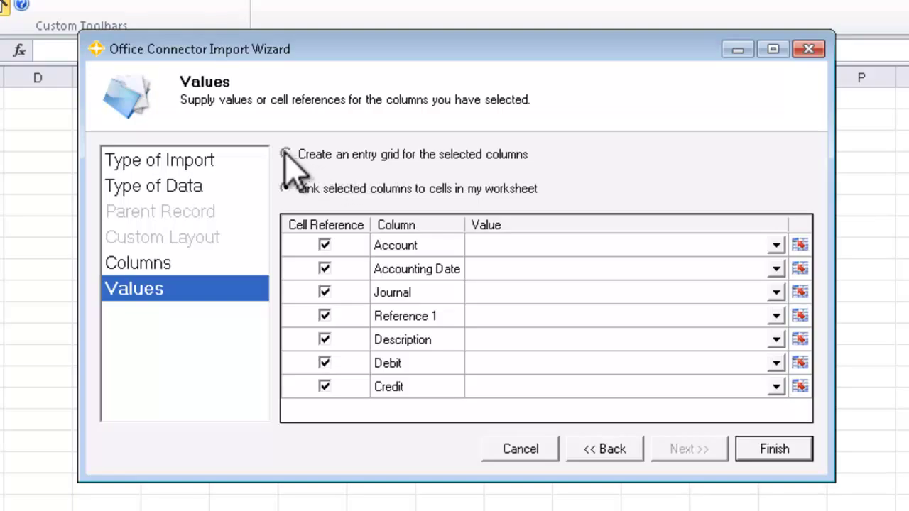
pyautogui.click(284, 154)
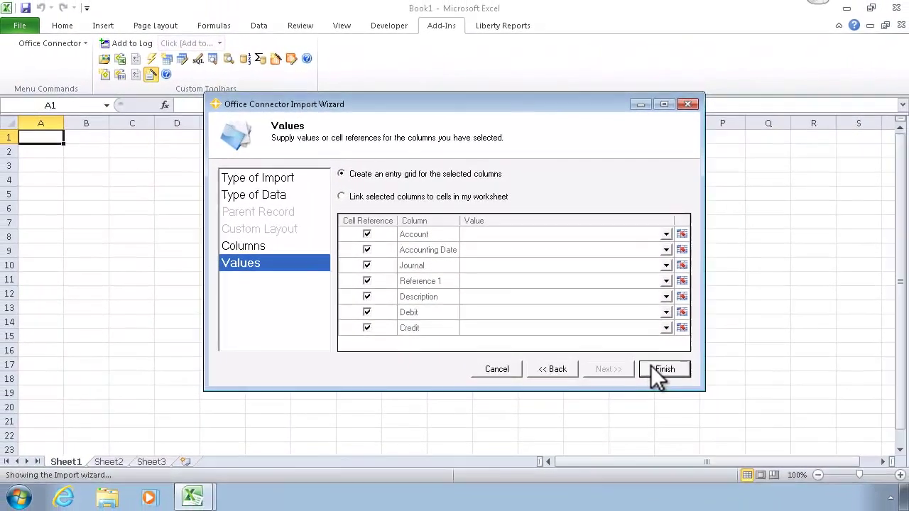
pyautogui.click(653, 367)
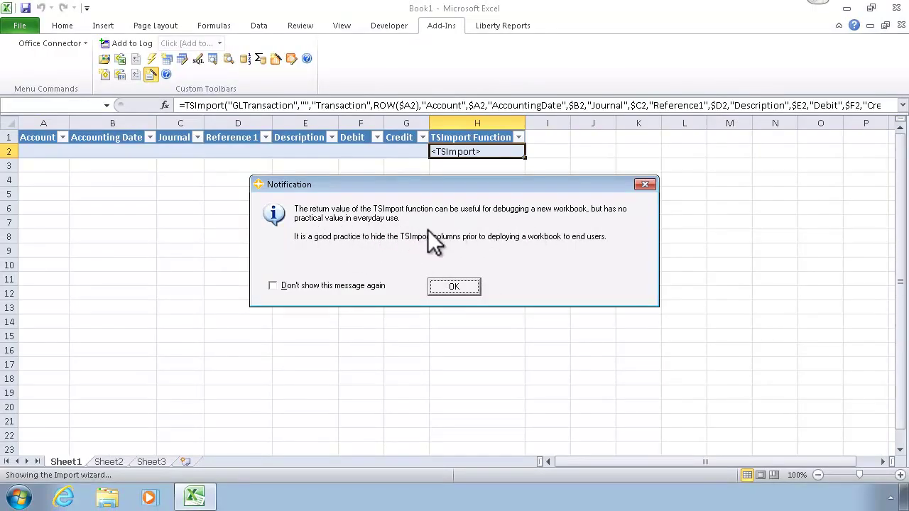
# Step: Dismiss the TSImport notification with OK
pyautogui.click(454, 287)
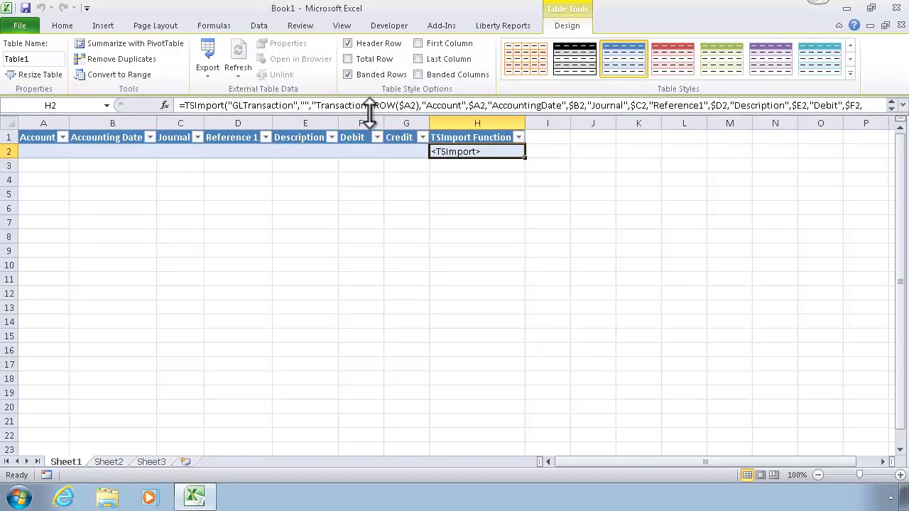
# Step: Apply Comma Style to the Debit and Credit columns F:G
pyautogui.moveTo(366, 113); pyautogui.dragTo(395, 116)
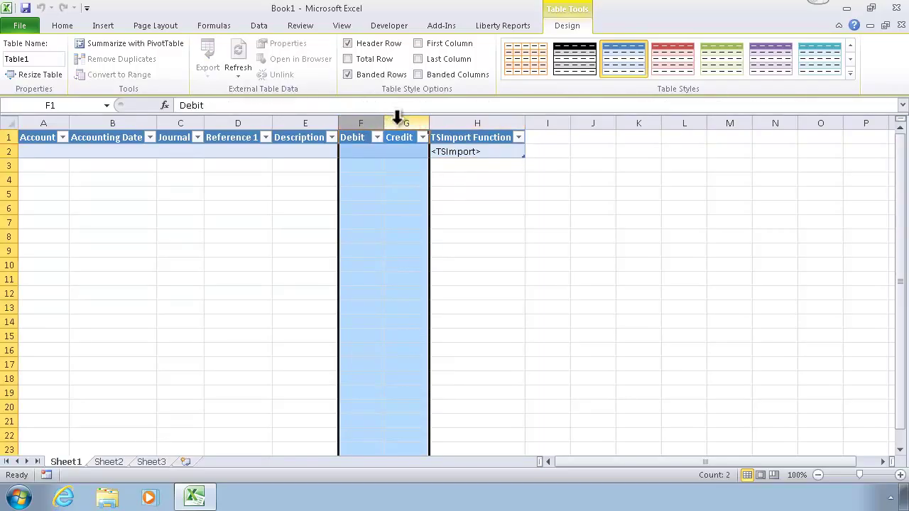
pyautogui.click(64, 26)
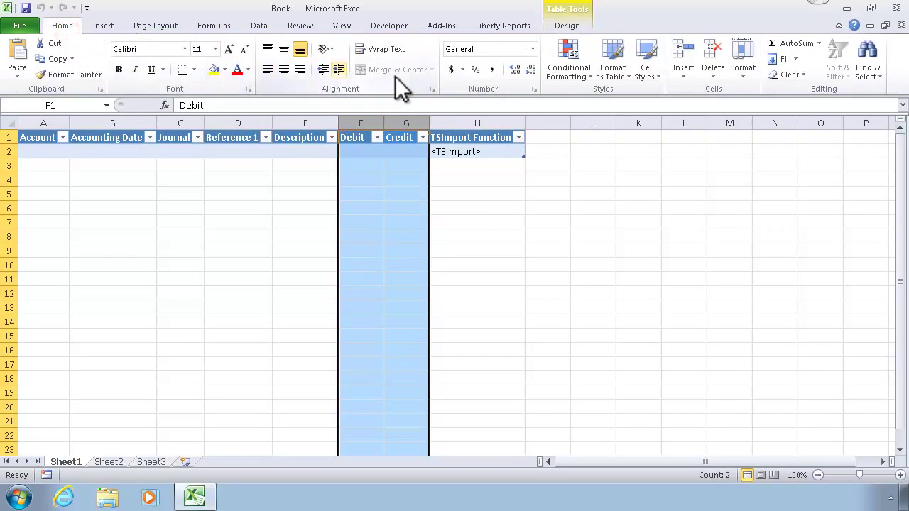
pyautogui.click(490, 70)
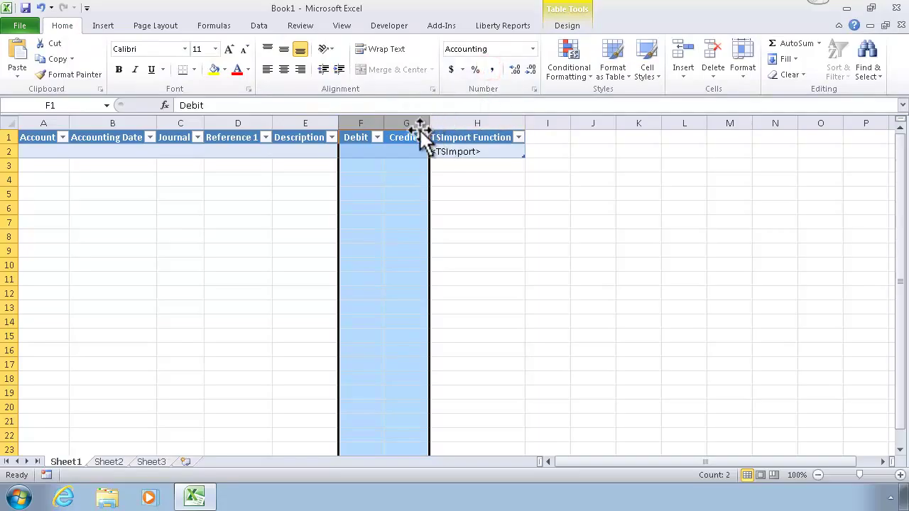
pyautogui.click(303, 167)
# Step: Move the Reference 1 column ahead of the Journal column using cut and insert
pyautogui.click(236, 123)
pyautogui.rightClick(236, 124)
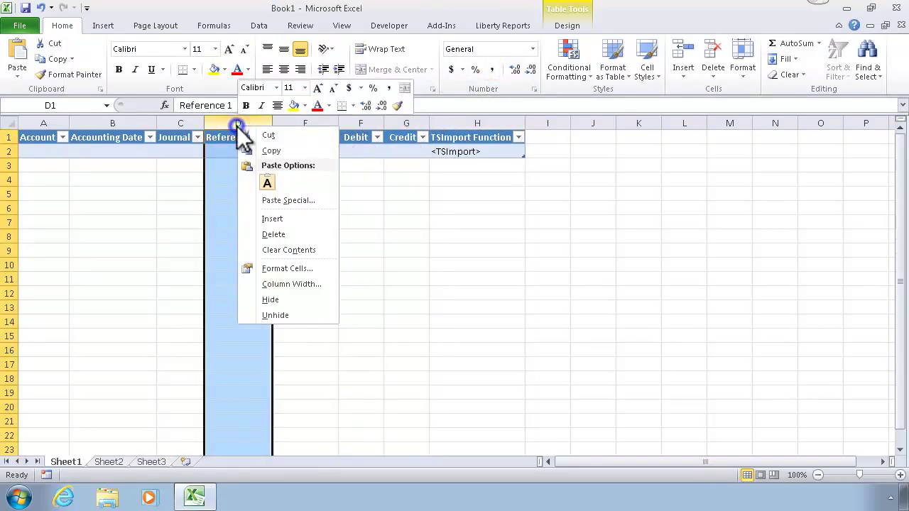
pyautogui.click(267, 136)
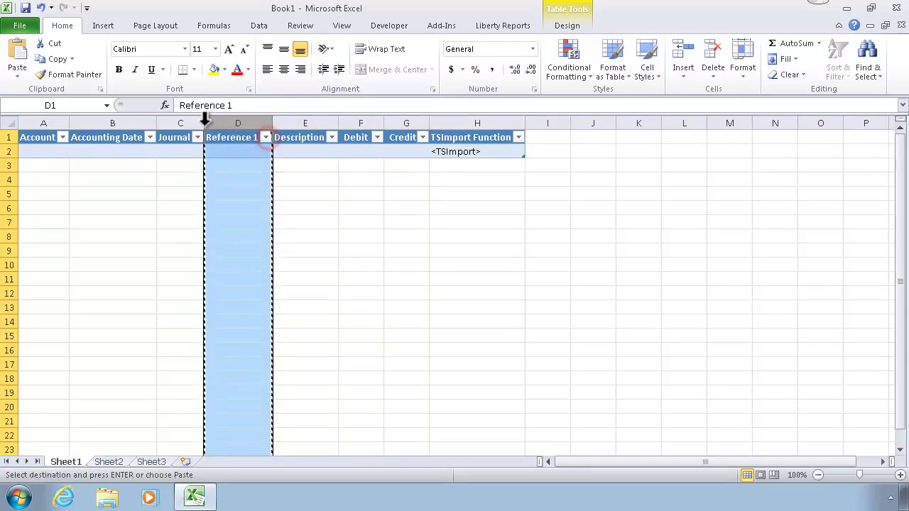
pyautogui.rightClick(175, 124)
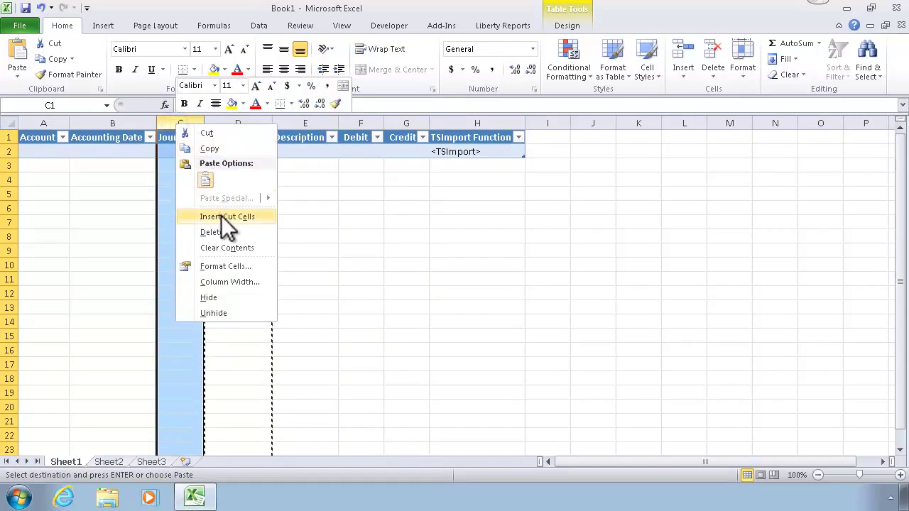
pyautogui.click(222, 216)
pyautogui.click(177, 149)
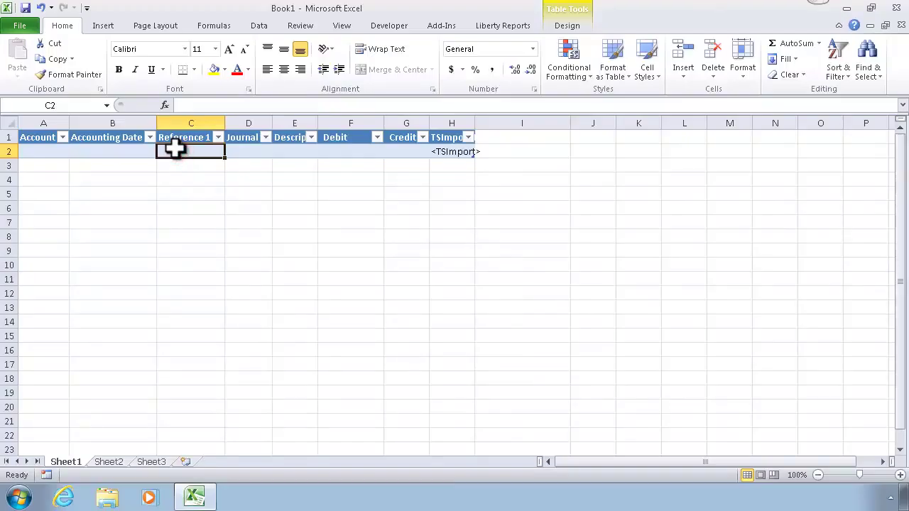
pyautogui.click(39, 151)
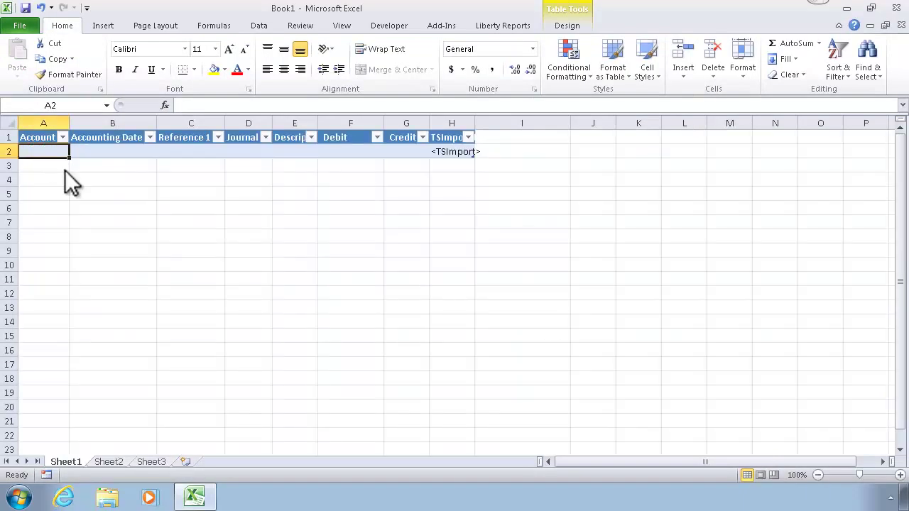
pyautogui.scroll(-3, 119, 189)
# Step: Save the workbook under the name GLEntryGrid
pyautogui.write('G')
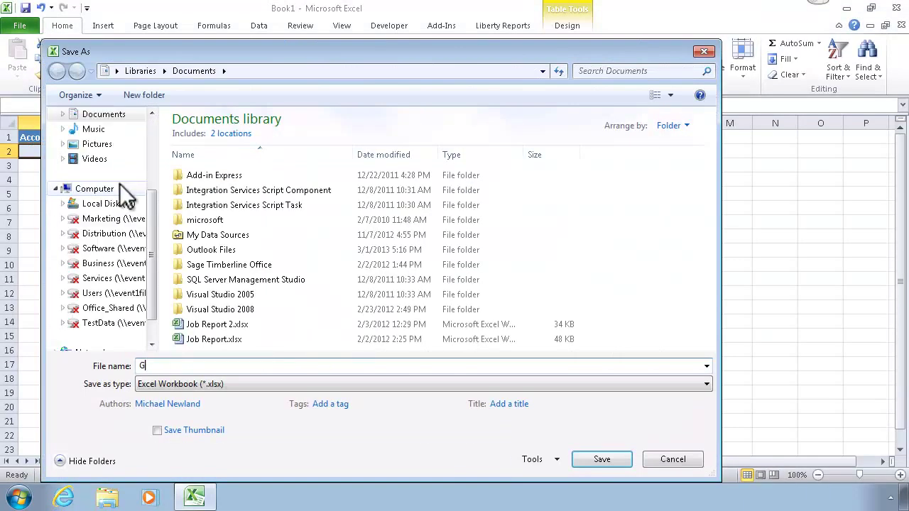
pyautogui.write('LEntryGrid')
pyautogui.press('Return')
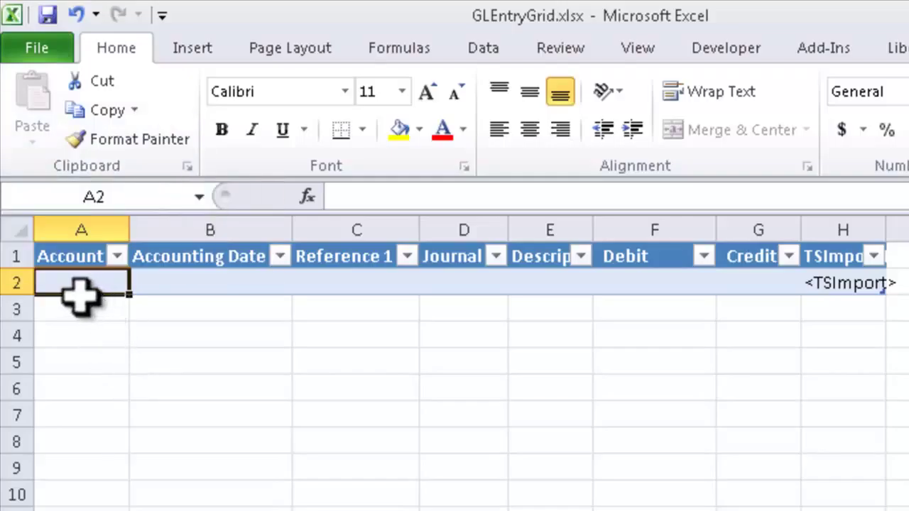
# Step: Enter row 2: account 10-1902, date 5/31/2013, 'Accumulated Dpr 2012', credit 2,000
pyautogui.write('10-')
pyautogui.press('BackSpace')
pyautogui.press('BackSpace')
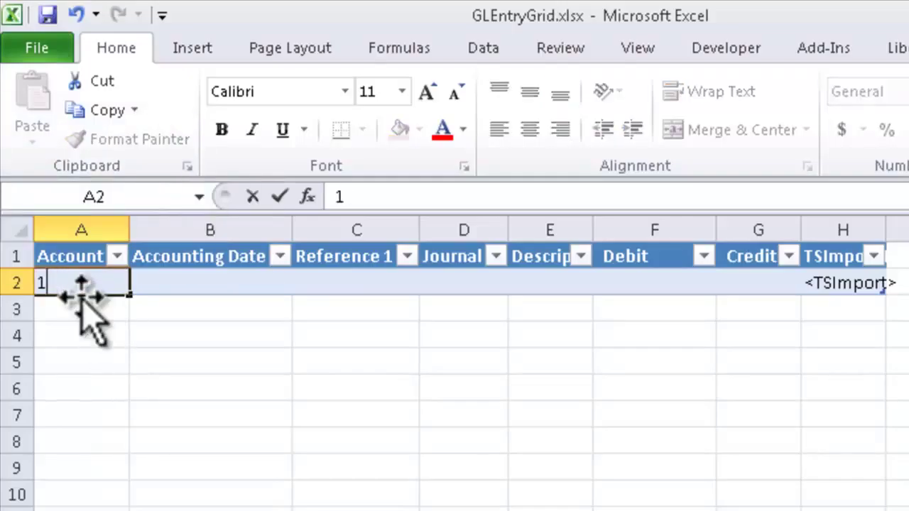
pyautogui.press('BackSpace')
pyautogui.write("'10-")
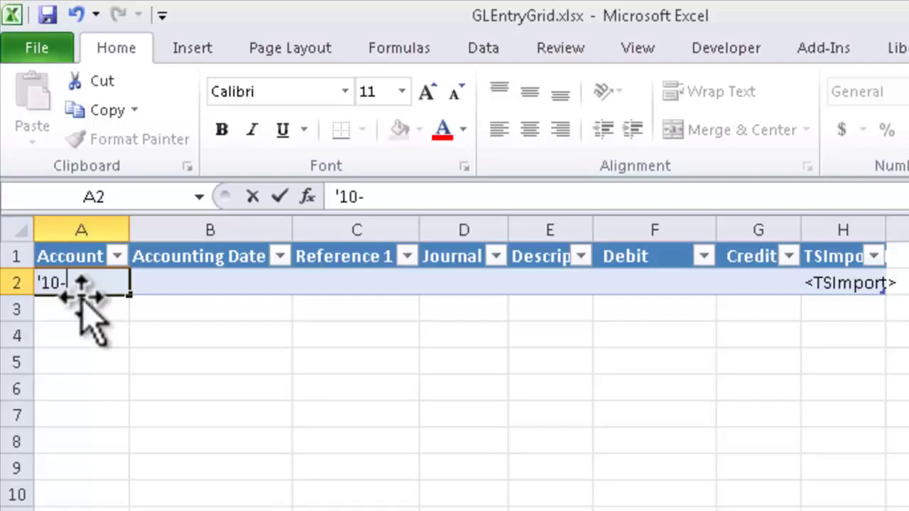
pyautogui.write('1902')
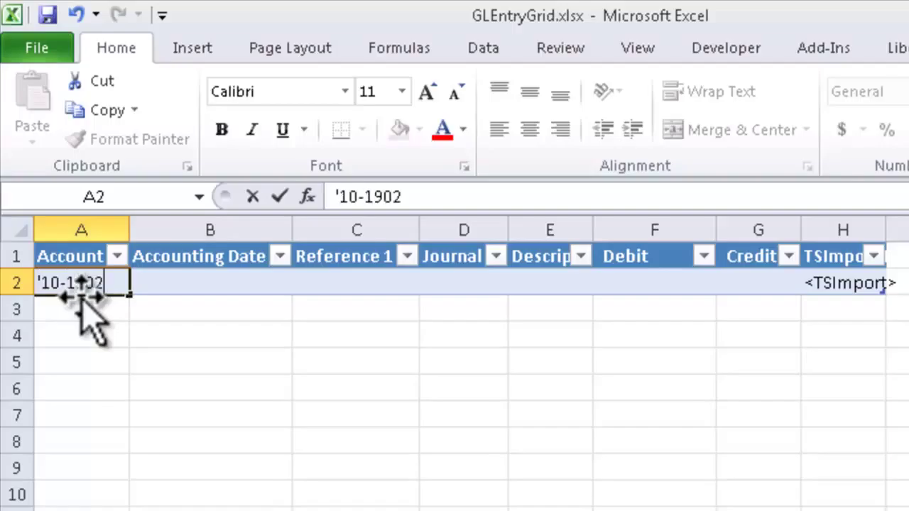
pyautogui.press('Tab')
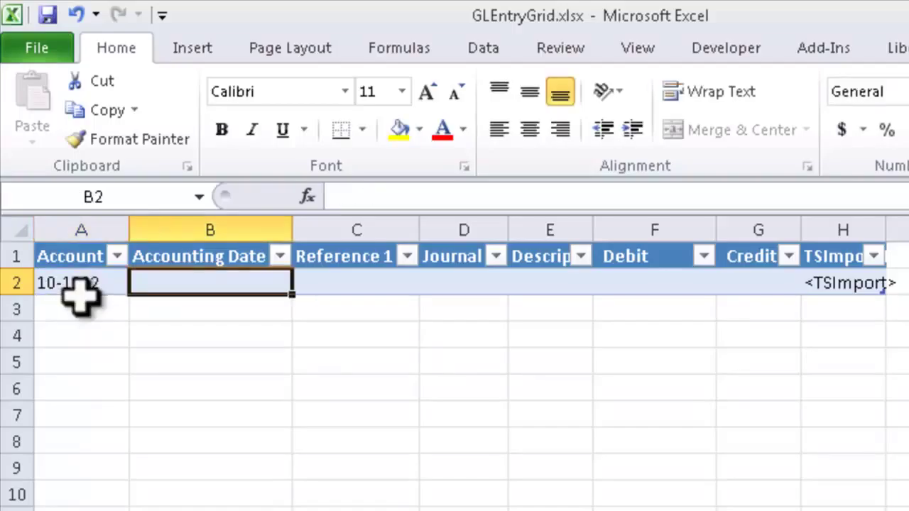
pyautogui.click(80, 294)
pyautogui.press('Tab')
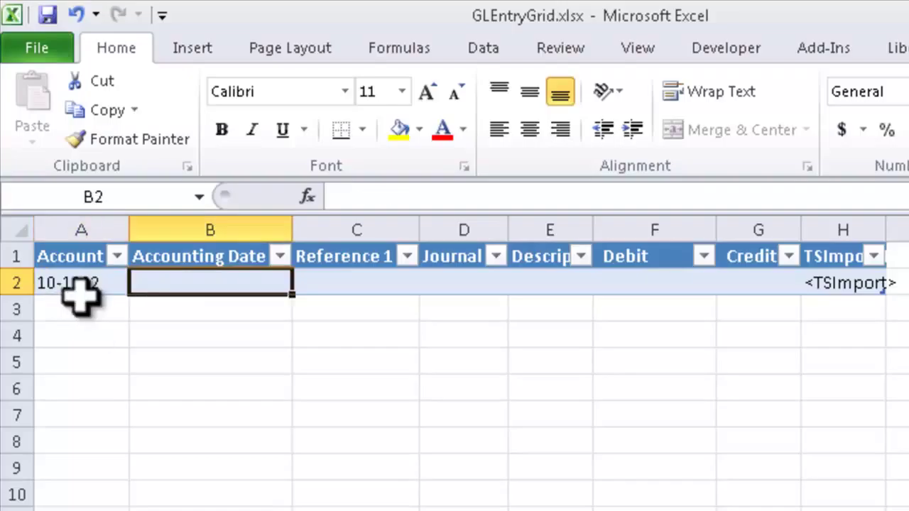
pyautogui.write('5/31/2013')
pyautogui.press('Tab')
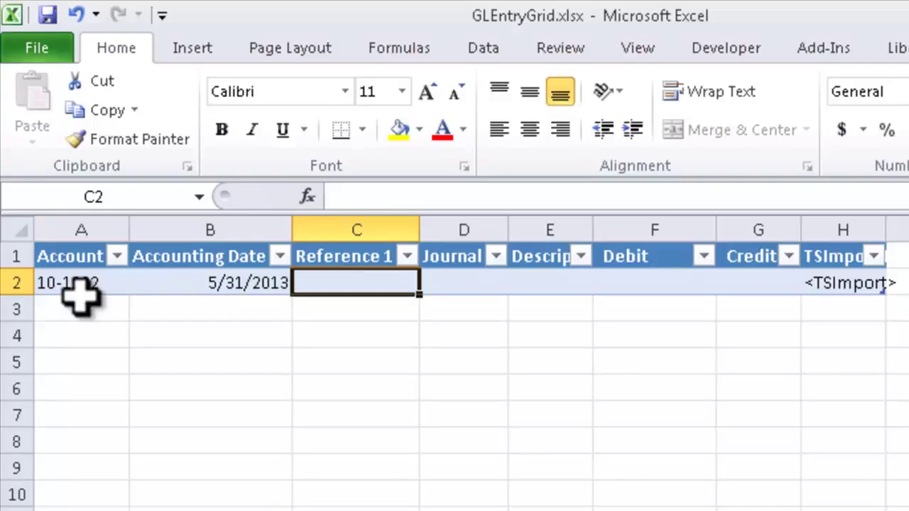
pyautogui.press('Tab')
pyautogui.press('Tab')
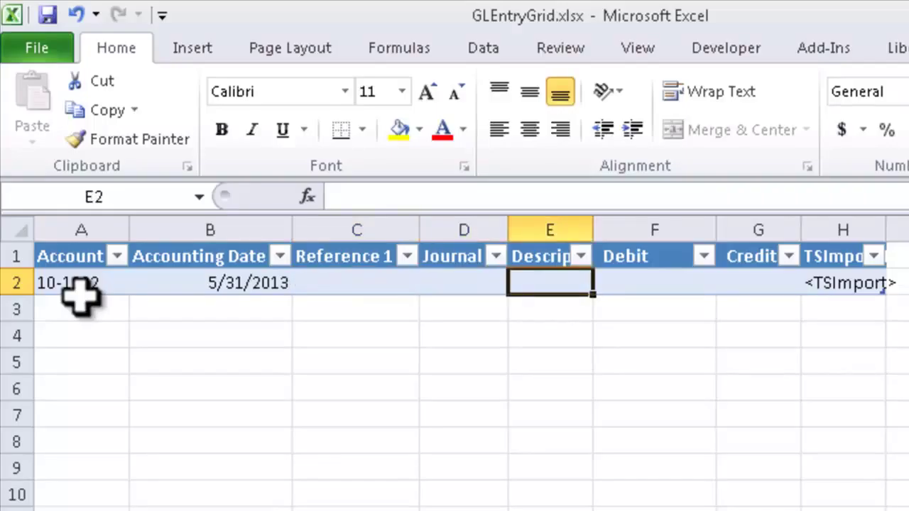
pyautogui.write('Accumulated ')
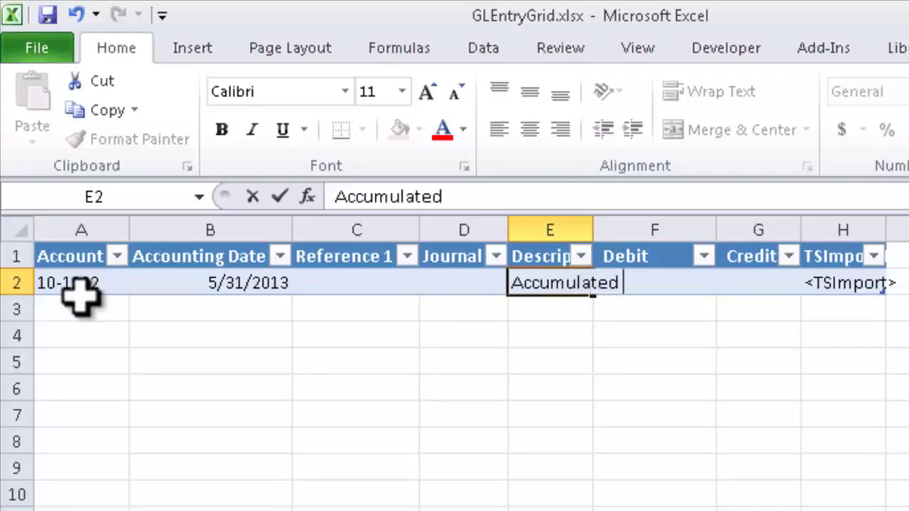
pyautogui.write('Dpr 2')
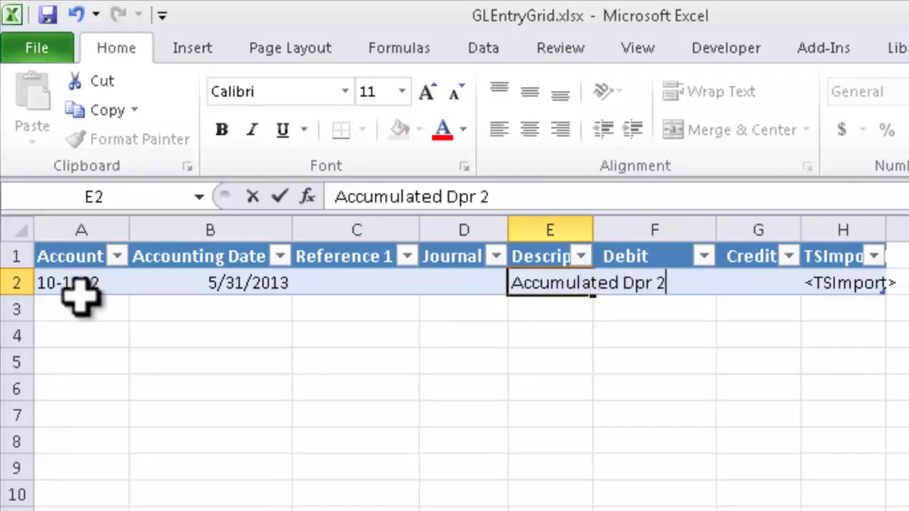
pyautogui.write('012')
pyautogui.press('Tab')
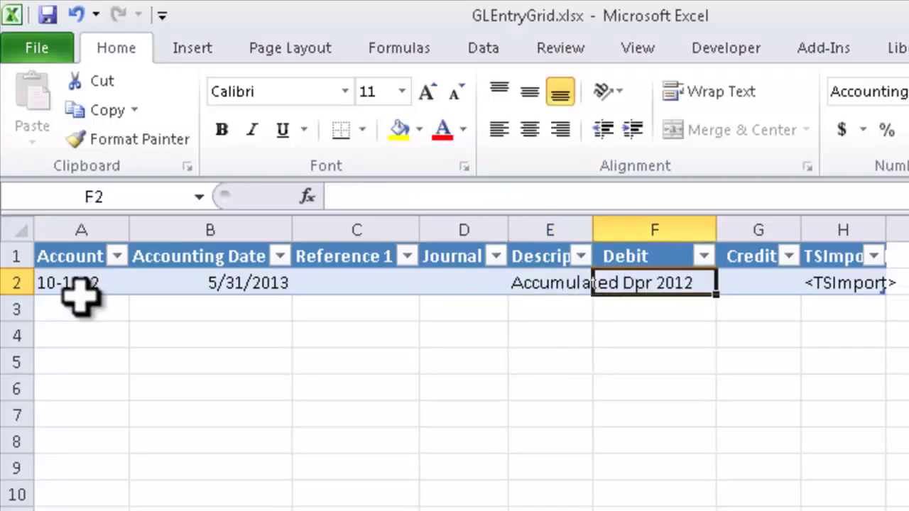
pyautogui.press('Tab')
pyautogui.write('2000')
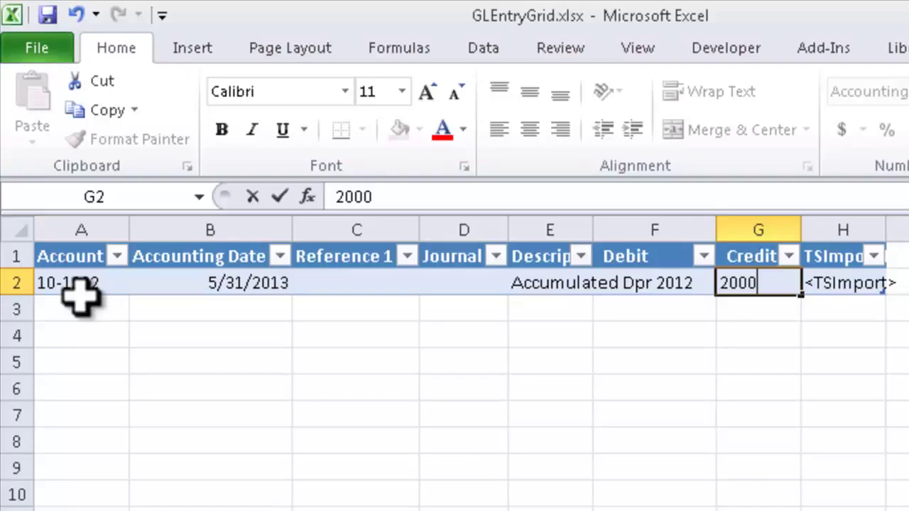
pyautogui.press('Tab')
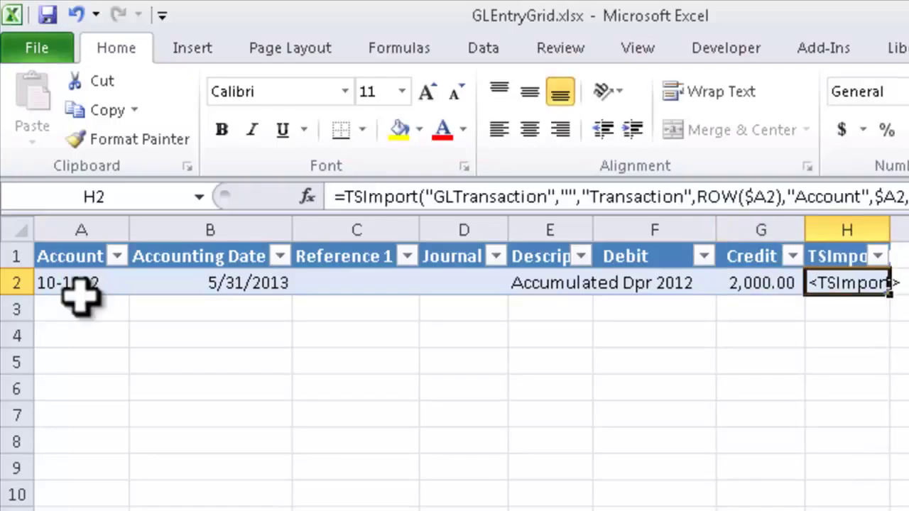
# Step: Enter row 3: account 10-6104, date 5/31/2013, 'Main Office Depr', debit 1,500
pyautogui.press('Tab')
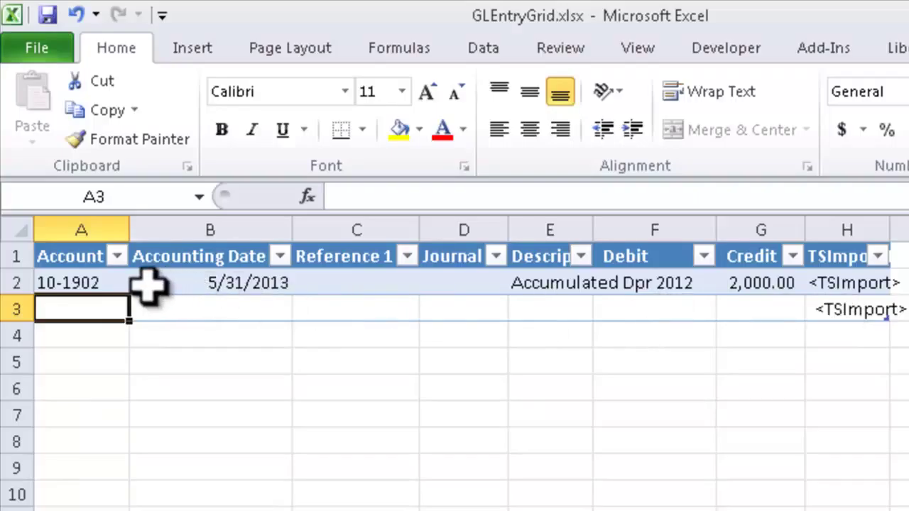
pyautogui.write("'10-61")
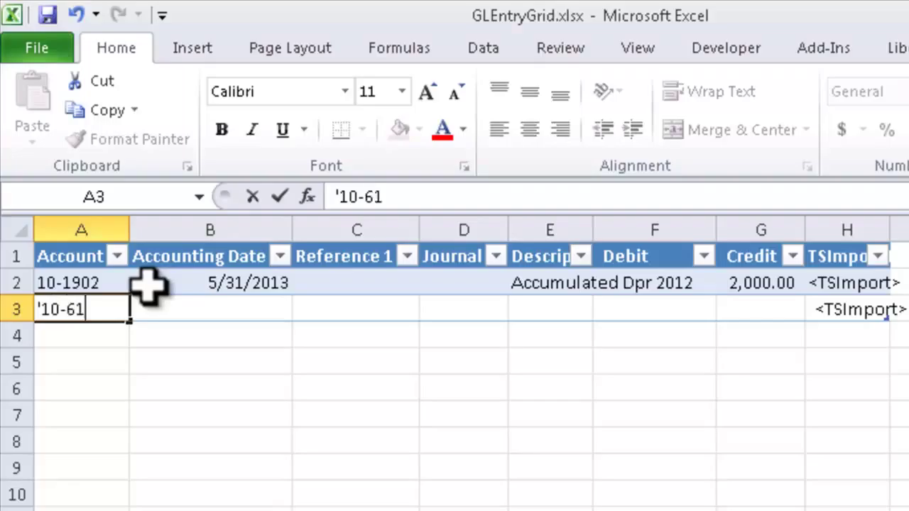
pyautogui.write('04')
pyautogui.press('Tab')
pyautogui.write('5/31/20')
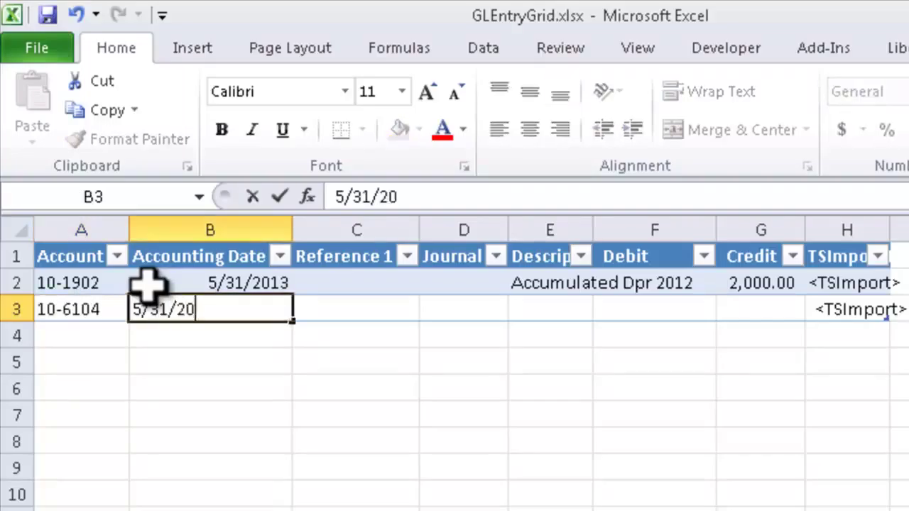
pyautogui.write('13')
pyautogui.press('Tab')
pyautogui.press('Tab')
pyautogui.press('Tab')
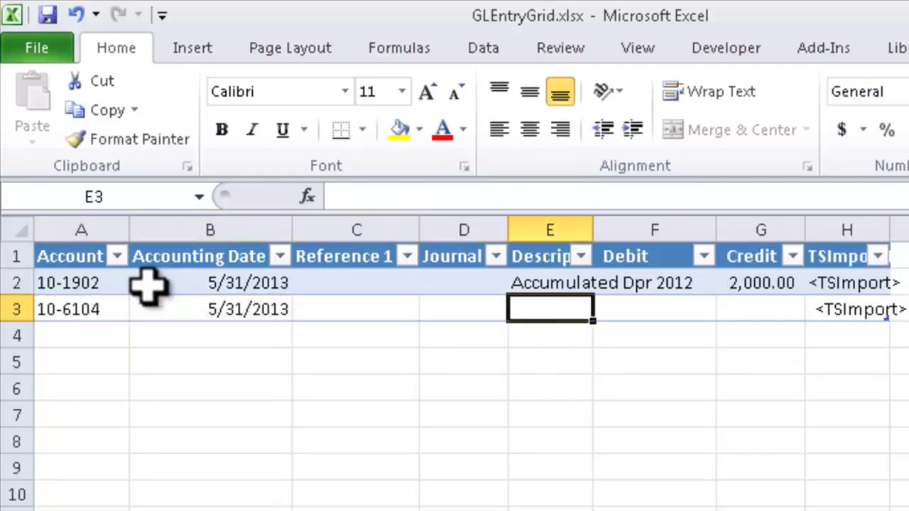
pyautogui.write('Main Office')
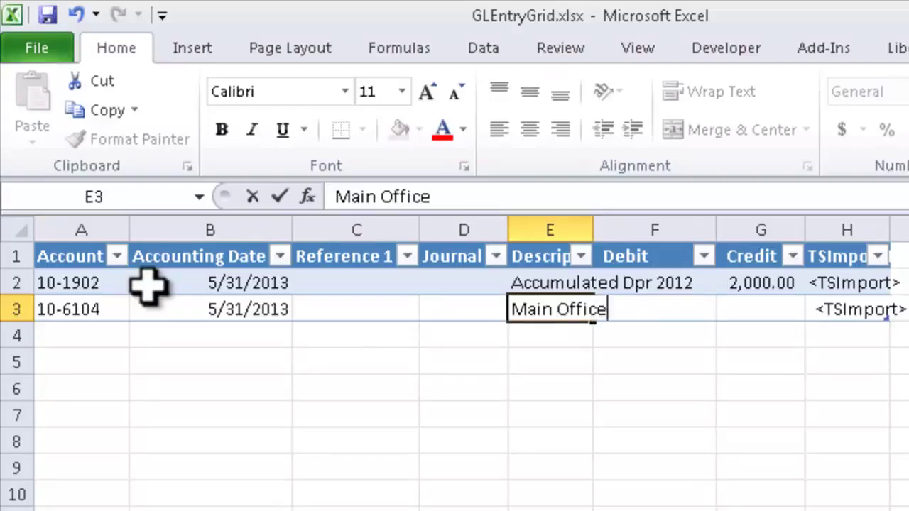
pyautogui.write(' Depr')
pyautogui.press('Tab')
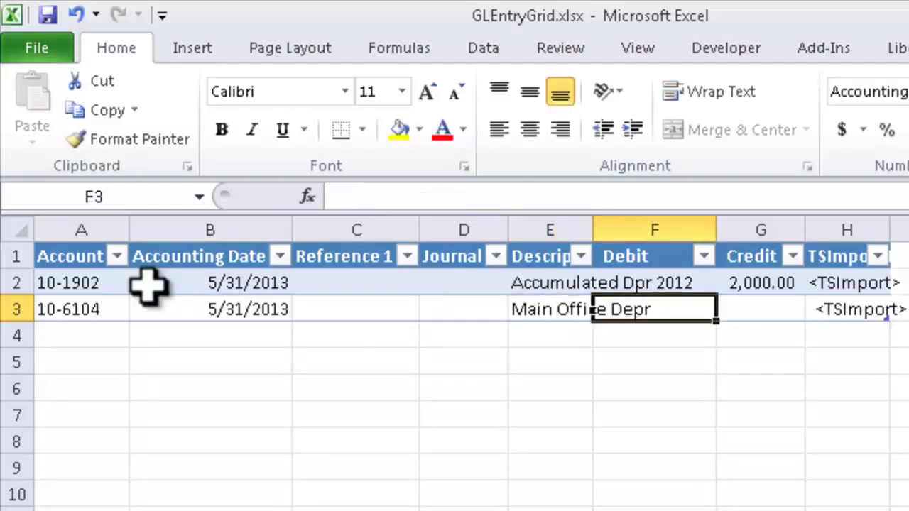
pyautogui.write('1500')
pyautogui.press('BackSpace')
pyautogui.write('0')
pyautogui.press('Tab')
pyautogui.press('Tab')
pyautogui.press('Tab')
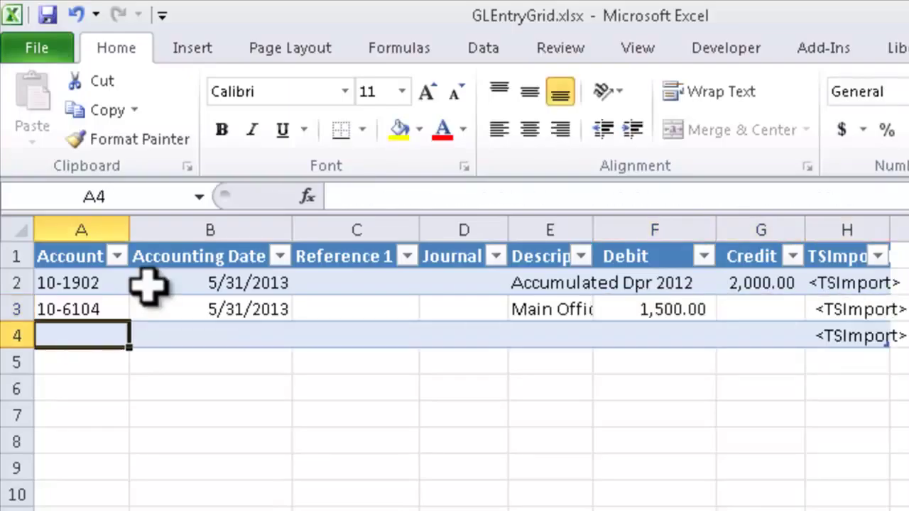
# Step: Enter row 4: account 10-6104, date 5/31/2013, 'Shop Depr', debit 500, and select the whole sheet
pyautogui.write('1')
pyautogui.press('BackSpace')
pyautogui.write("'10-61")
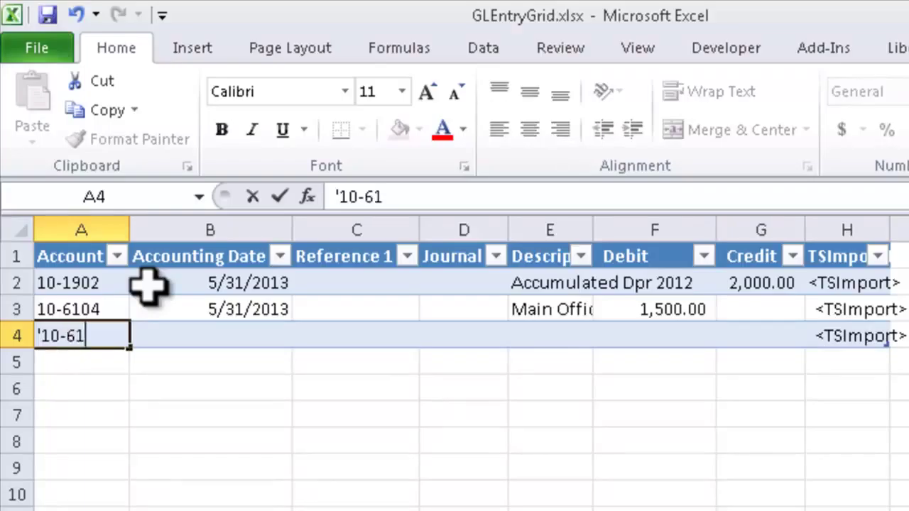
pyautogui.write('04')
pyautogui.press('Tab')
pyautogui.write('5/31/201')
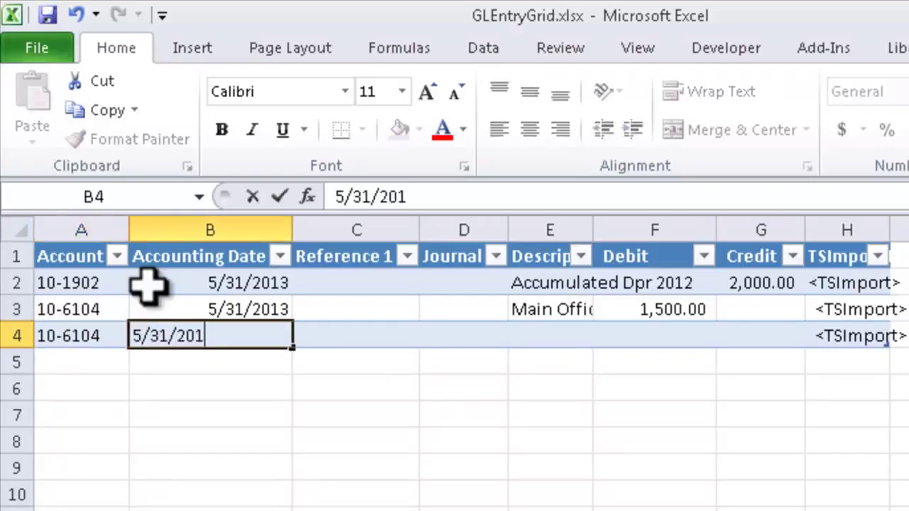
pyautogui.write('3')
pyautogui.press('Tab')
pyautogui.press('Tab')
pyautogui.press('Tab')
pyautogui.write('Sh')
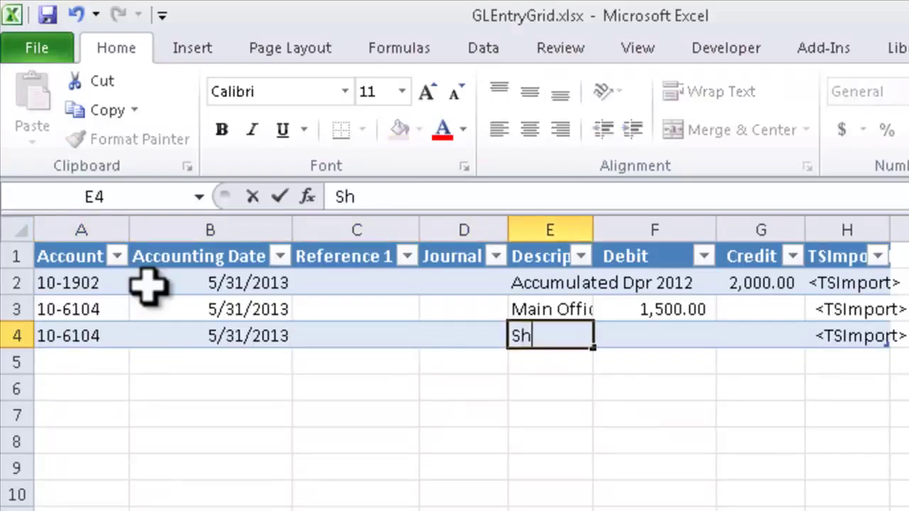
pyautogui.write('op Depr')
pyautogui.press('Tab')
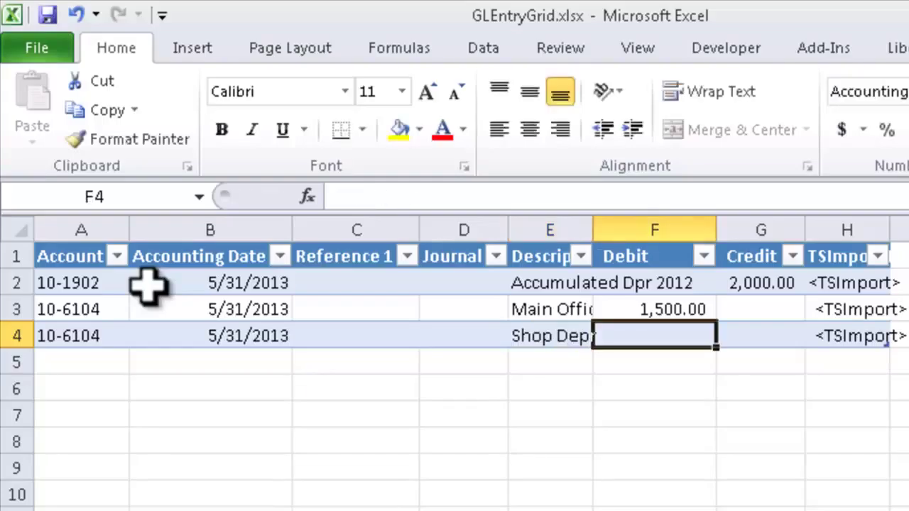
pyautogui.write('500')
pyautogui.press('Tab')
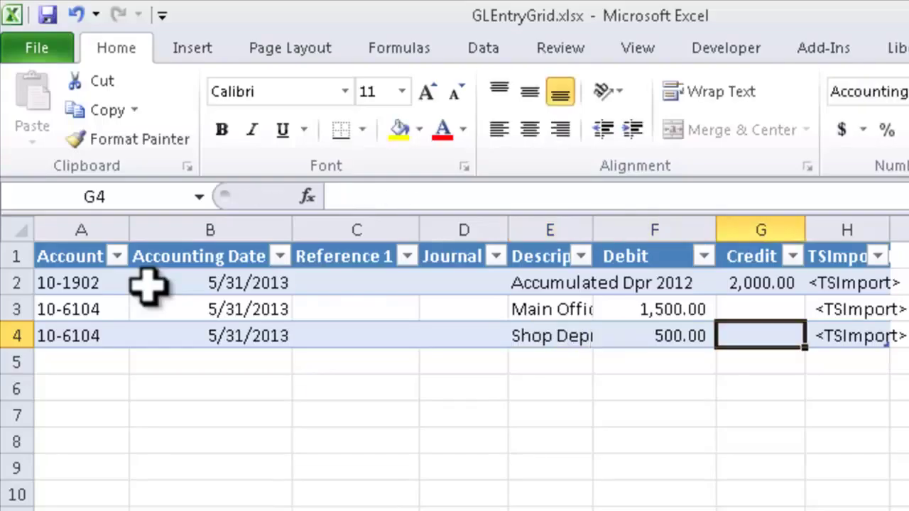
pyautogui.click(17, 226)
pyautogui.doubleClick(327, 176)
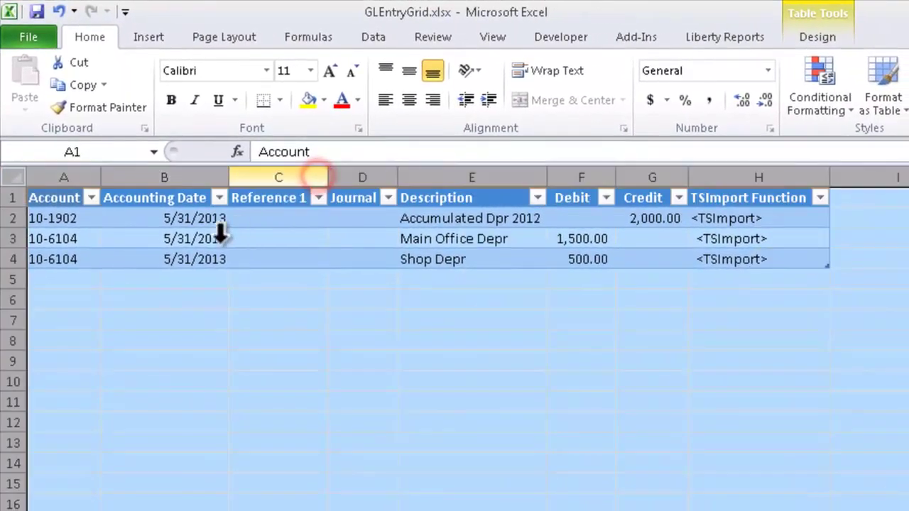
pyautogui.click(71, 220)
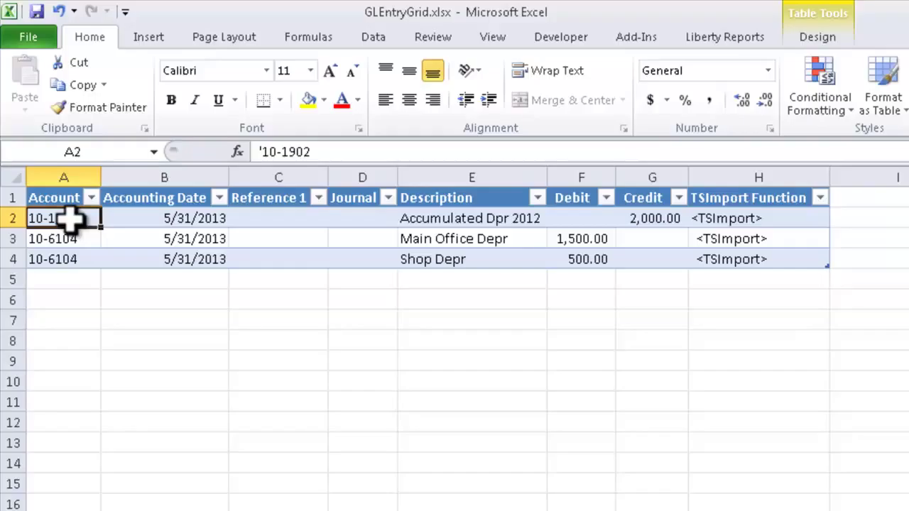
pyautogui.click(581, 239)
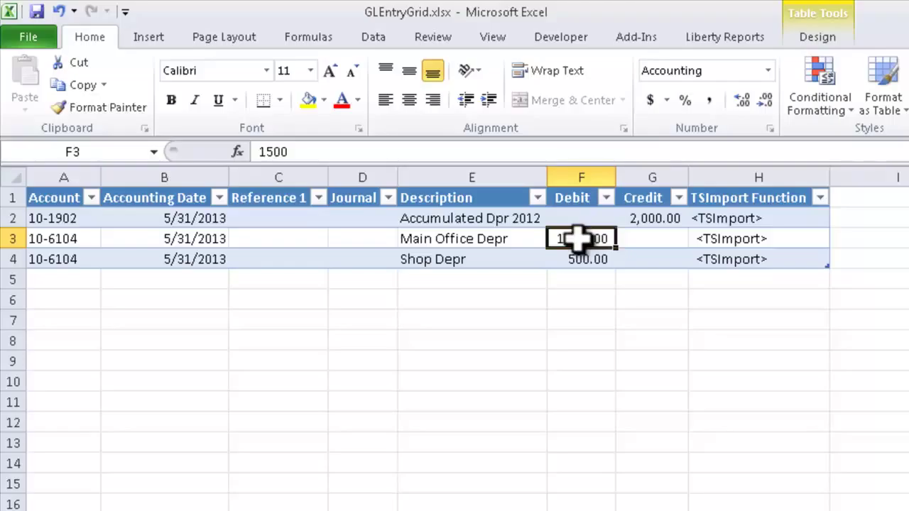
pyautogui.click(717, 234)
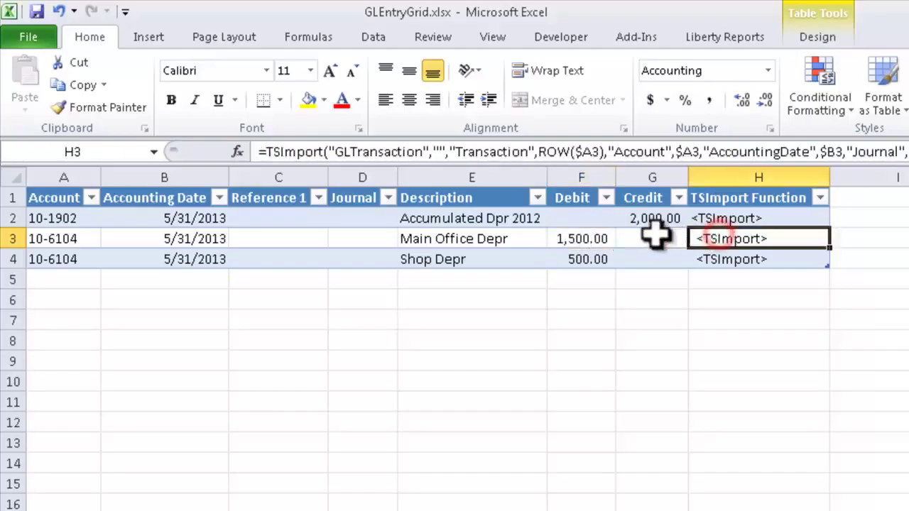
pyautogui.click(583, 240)
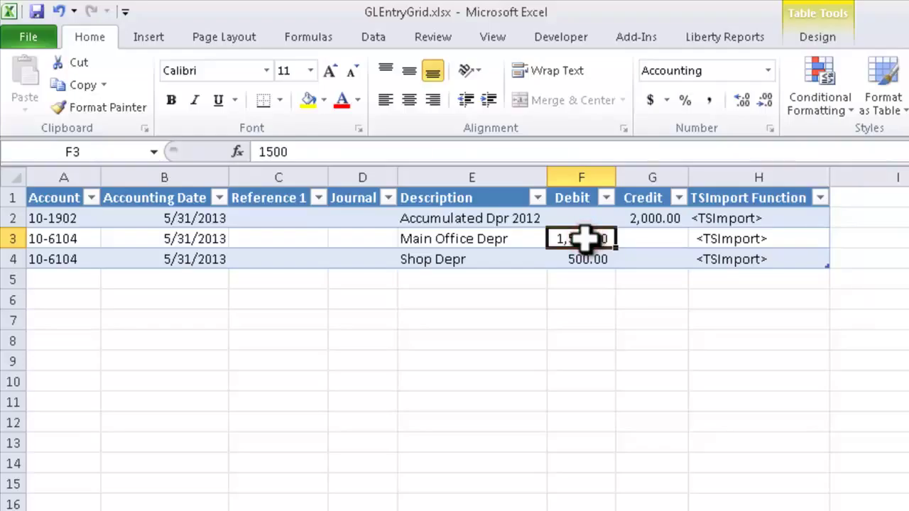
# Step: Set the grid's import file to be saved as GLTransaction.TXT on the Desktop
pyautogui.click(636, 39)
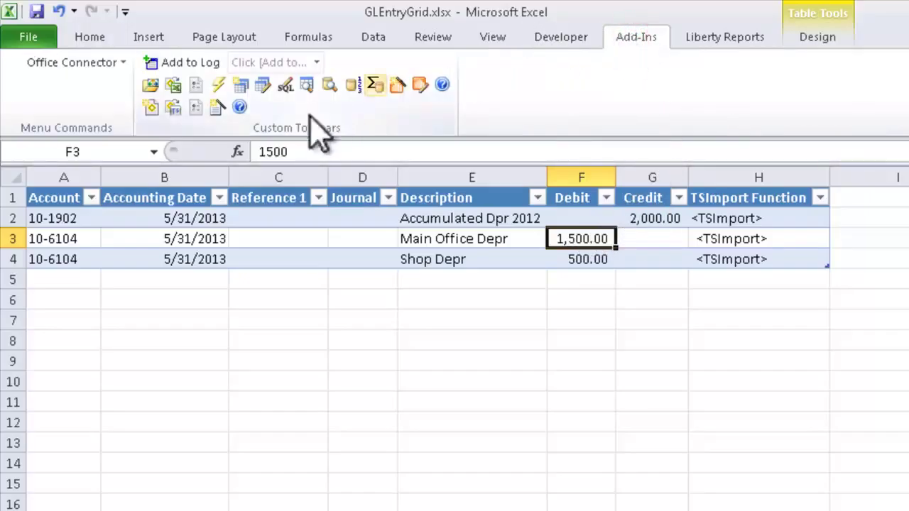
pyautogui.click(173, 107)
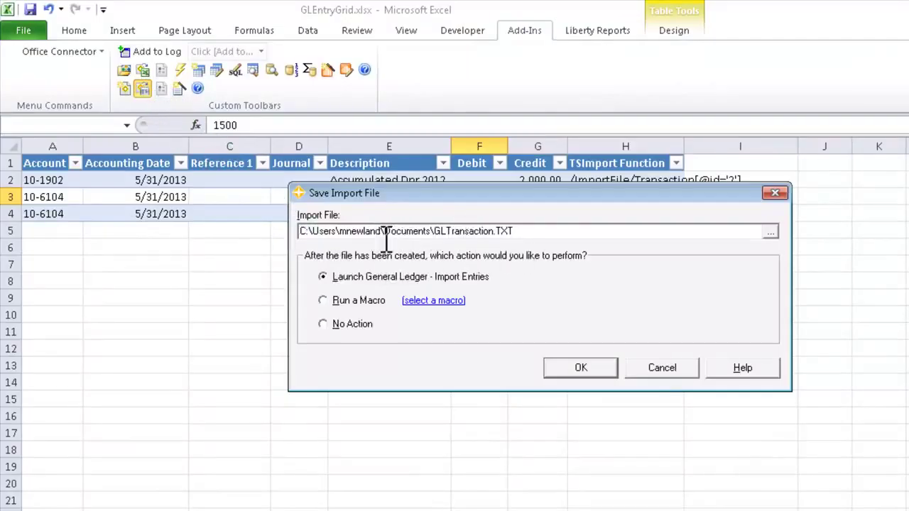
pyautogui.click(772, 235)
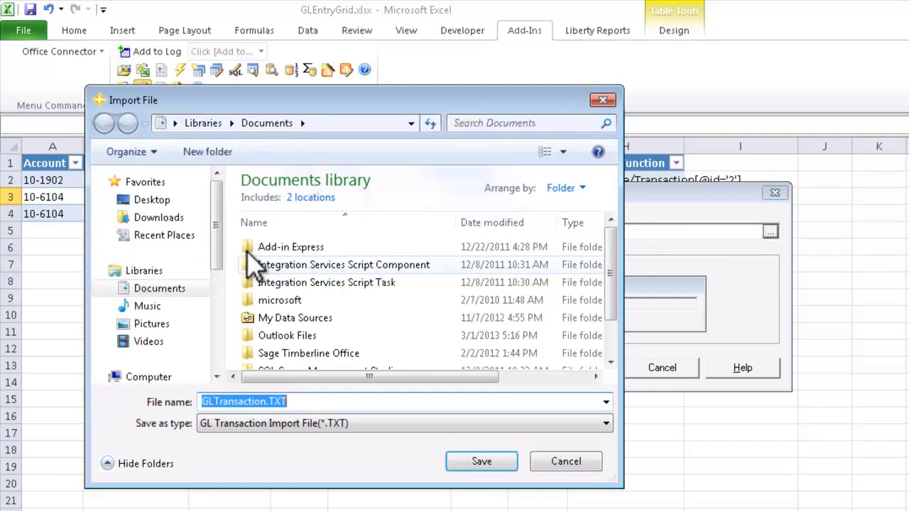
pyautogui.click(149, 201)
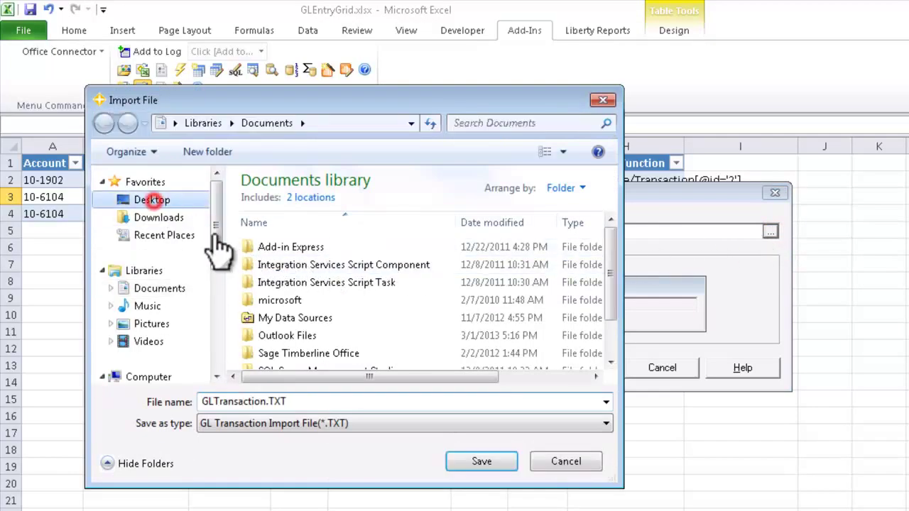
pyautogui.click(472, 463)
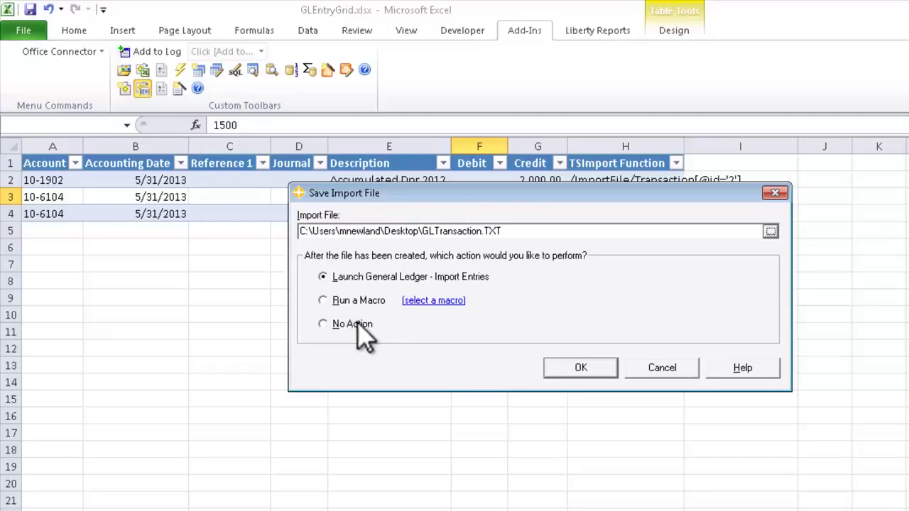
# Step: Create the import file, launch the GL import, and choose the Timberline Construction company
pyautogui.click(592, 369)
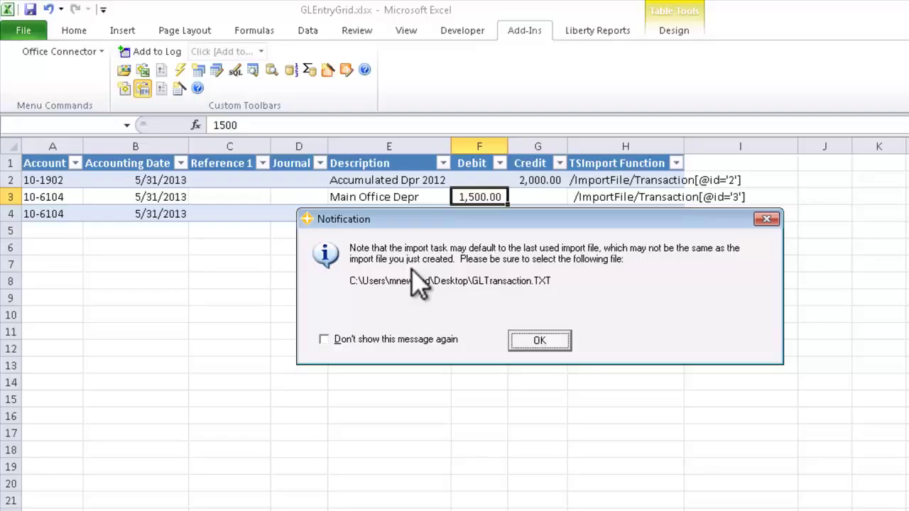
pyautogui.click(545, 341)
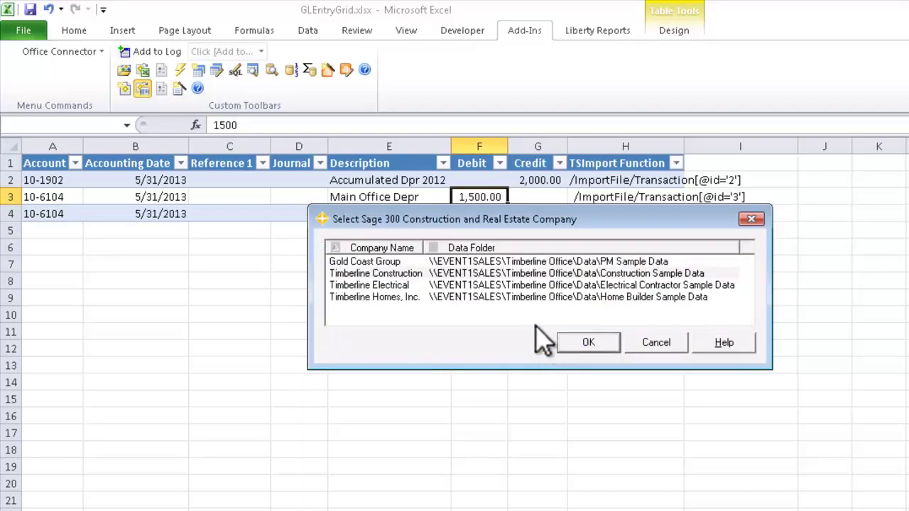
pyautogui.click(522, 273)
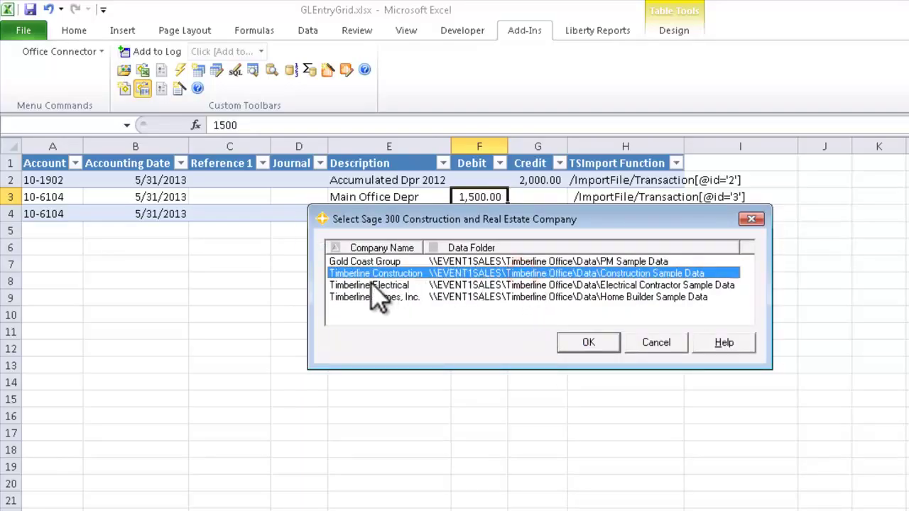
pyautogui.click(588, 344)
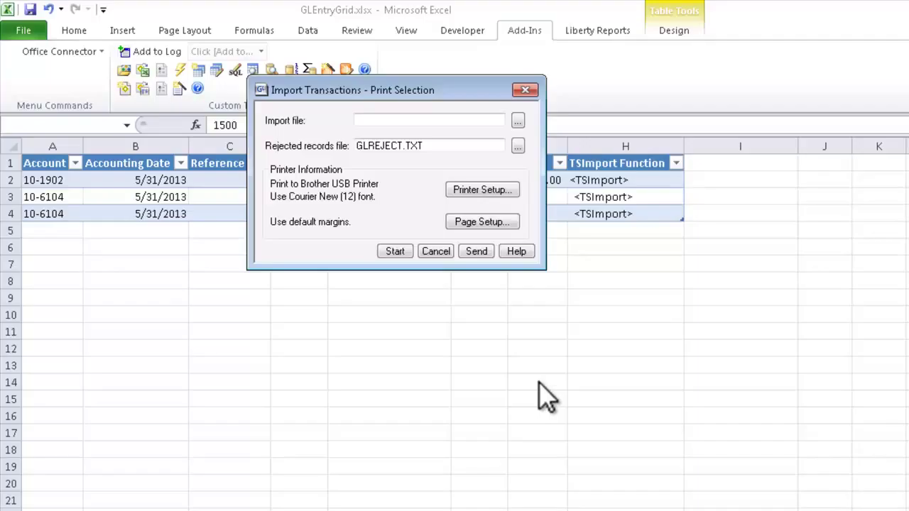
# Step: Select GLTransaction.TXT on the Desktop as the import file
pyautogui.click(518, 120)
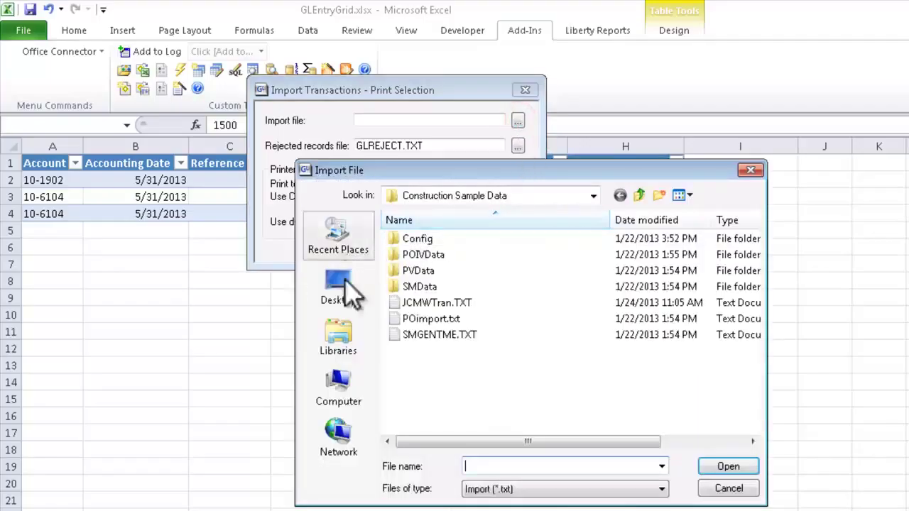
pyautogui.click(339, 288)
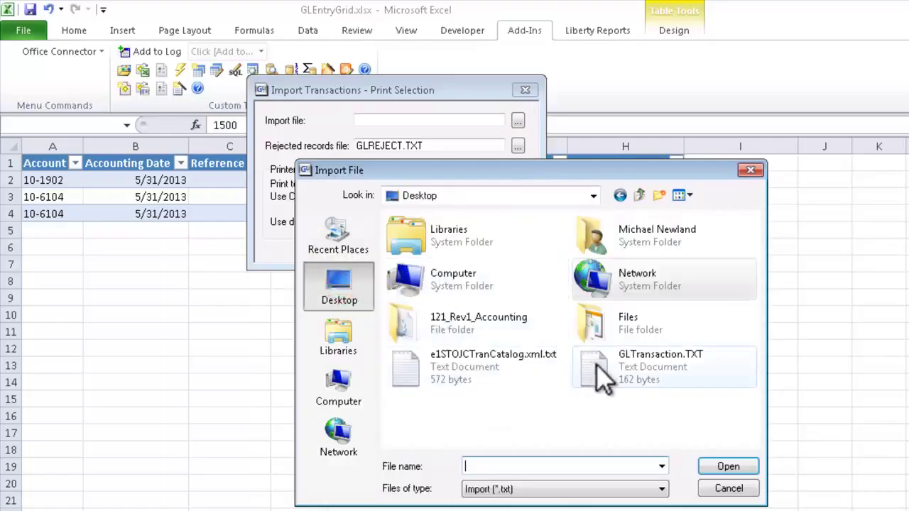
pyautogui.doubleClick(600, 376)
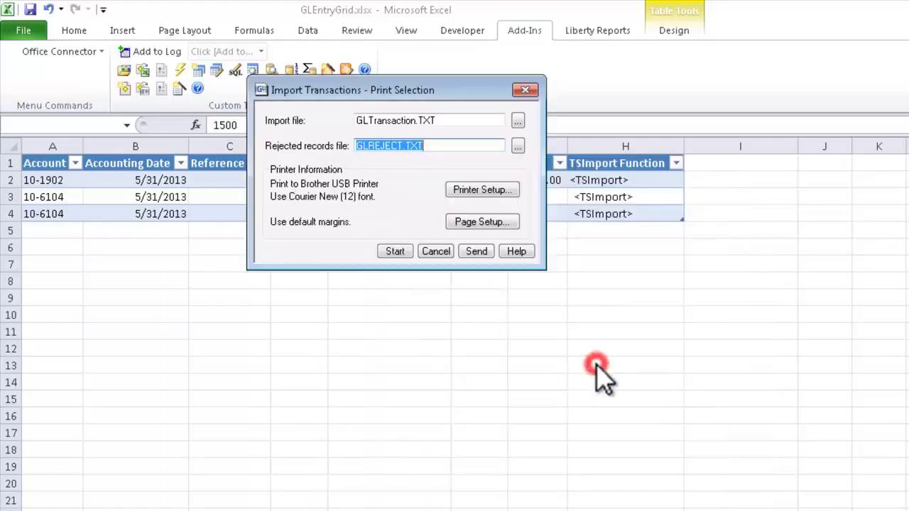
# Step: Send the import report to print file ImportGLTrans and run the import
pyautogui.click(465, 190)
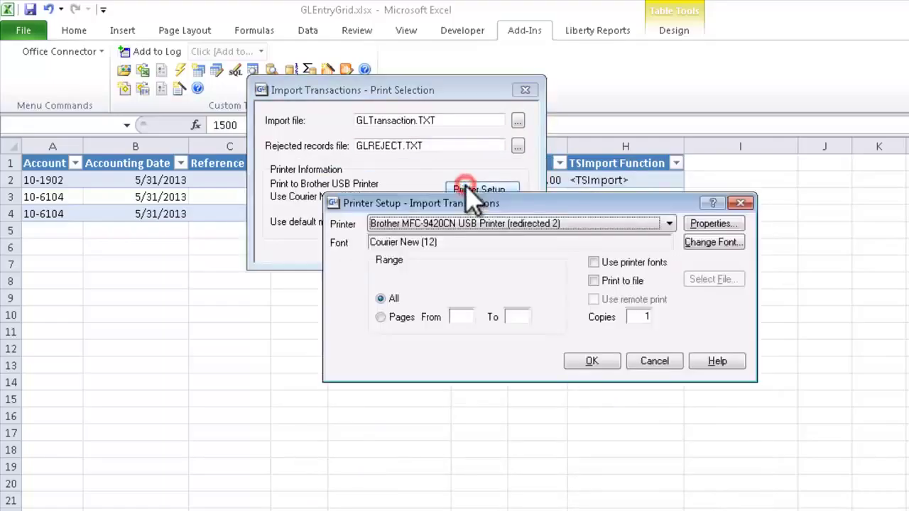
pyautogui.click(594, 281)
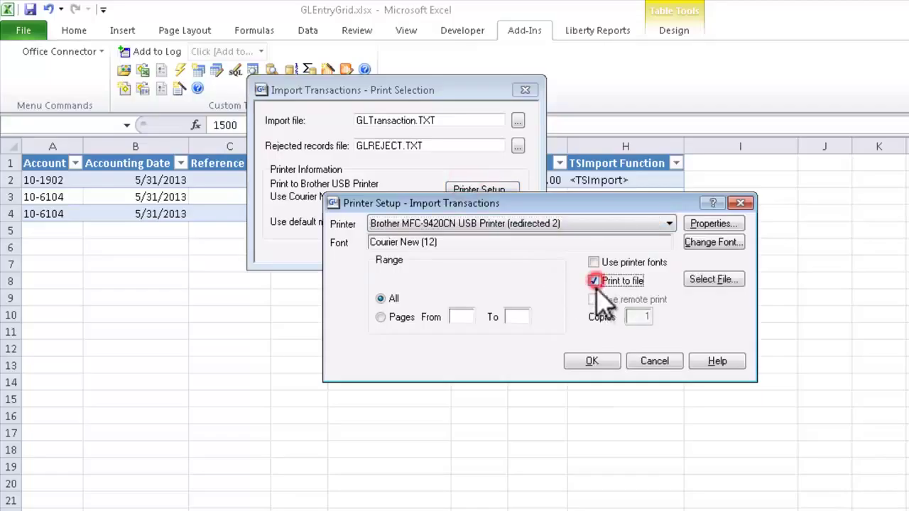
pyautogui.click(592, 361)
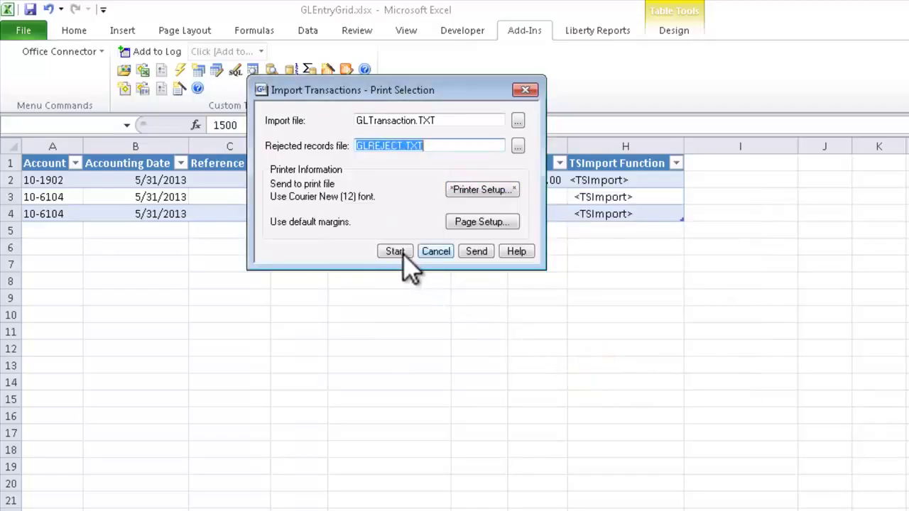
pyautogui.click(399, 252)
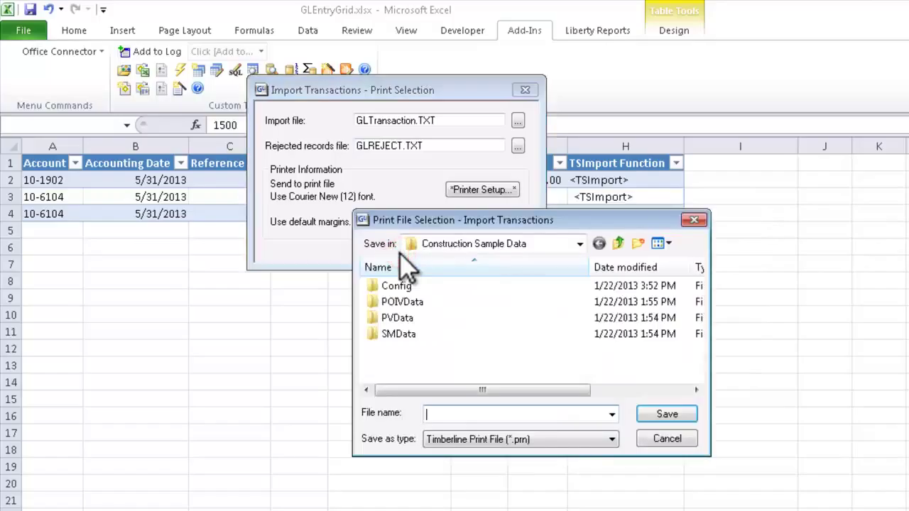
pyautogui.write('ImportG')
pyautogui.write('LTrans')
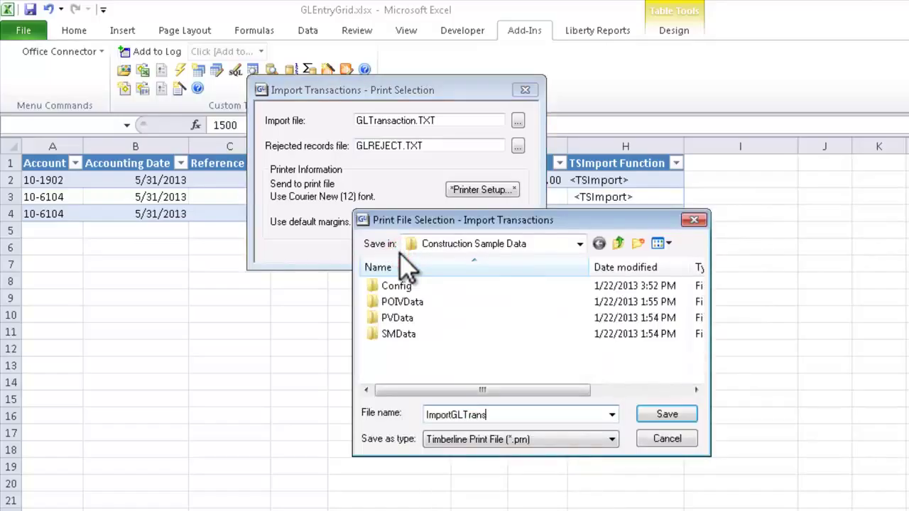
pyautogui.press('Return')
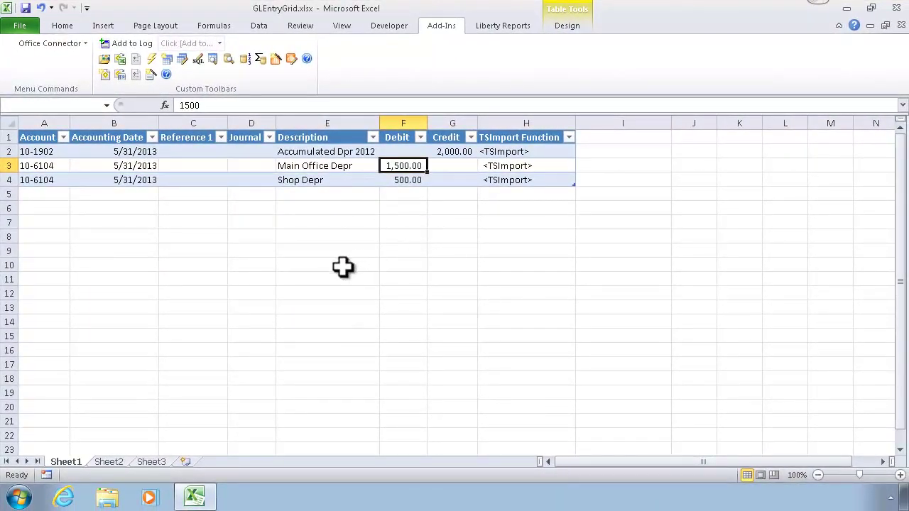
# Step: Launch General Ledger from Start > All Programs > Sage > Sage 300 Construction and Real Estate > Accounting
pyautogui.click(18, 496)
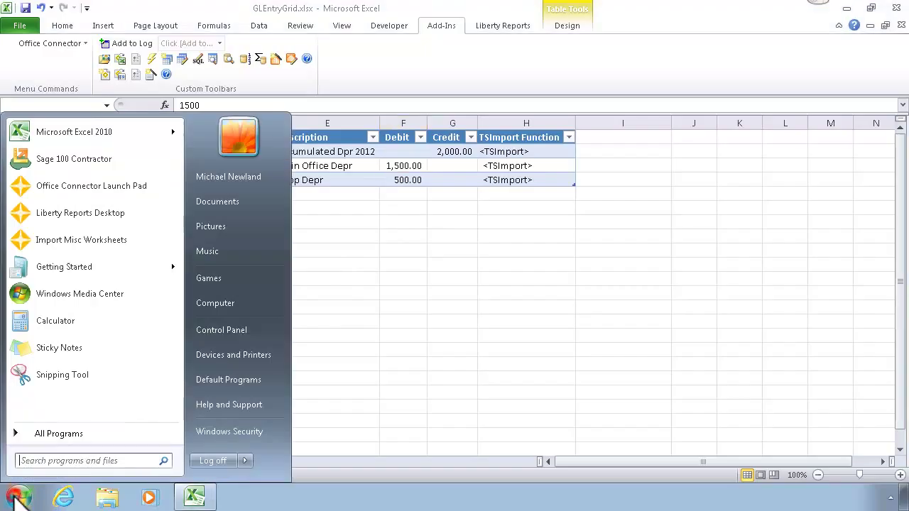
pyautogui.click(49, 434)
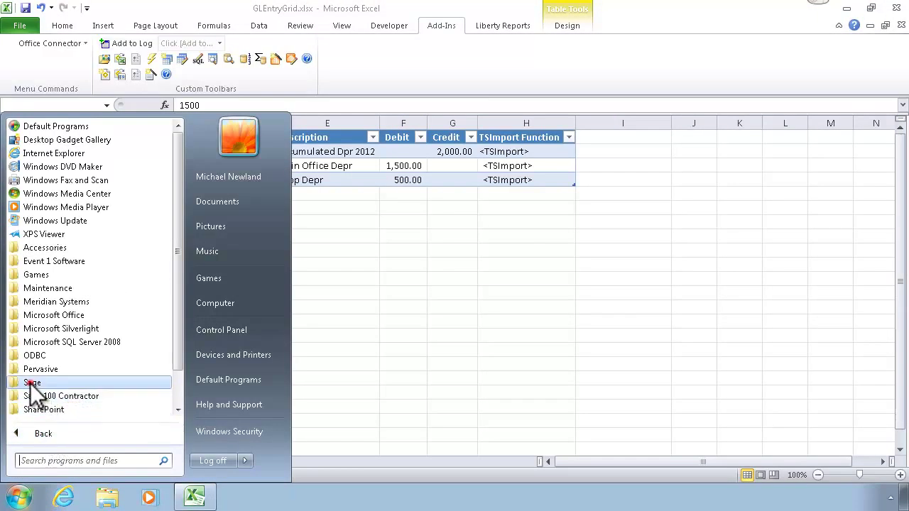
pyautogui.click(29, 383)
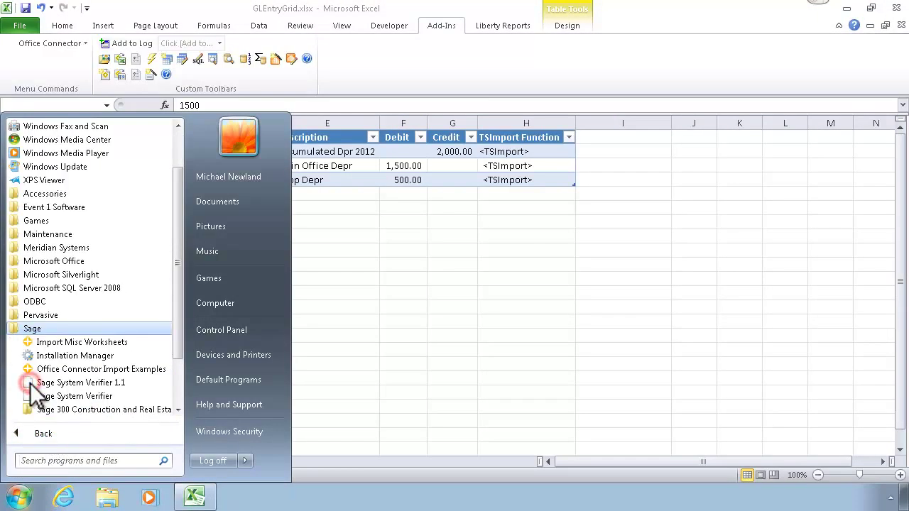
pyautogui.click(103, 409)
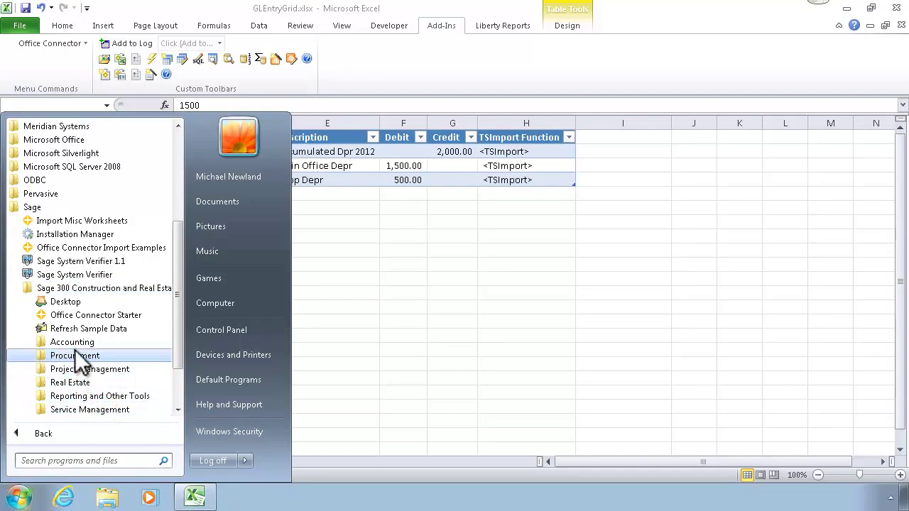
pyautogui.click(72, 342)
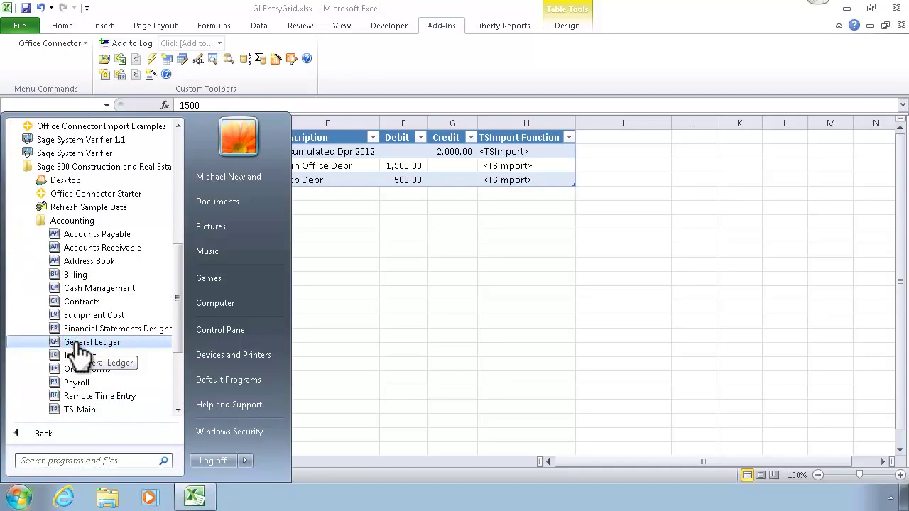
pyautogui.click(74, 342)
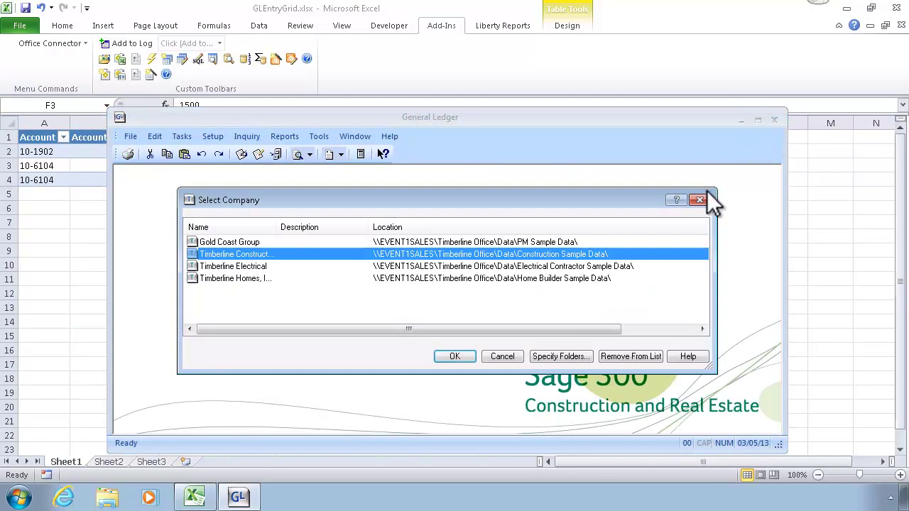
# Step: Open Timberline Construction full-screen and zoom into the ImportGLTrans.PRN printout
pyautogui.click(460, 356)
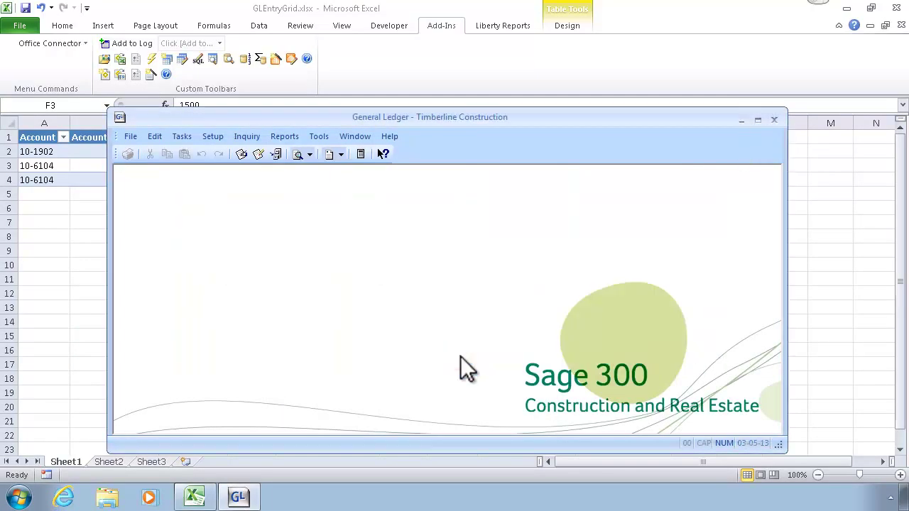
pyautogui.click(757, 120)
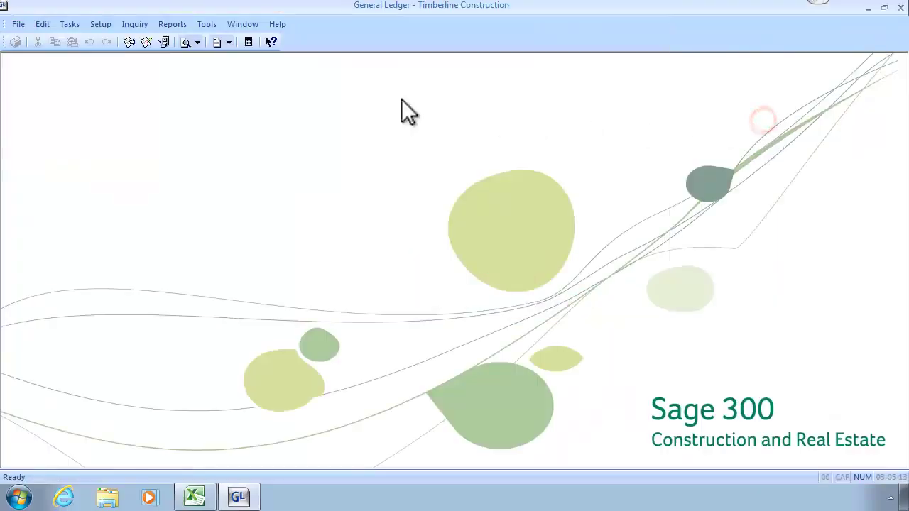
pyautogui.click(20, 26)
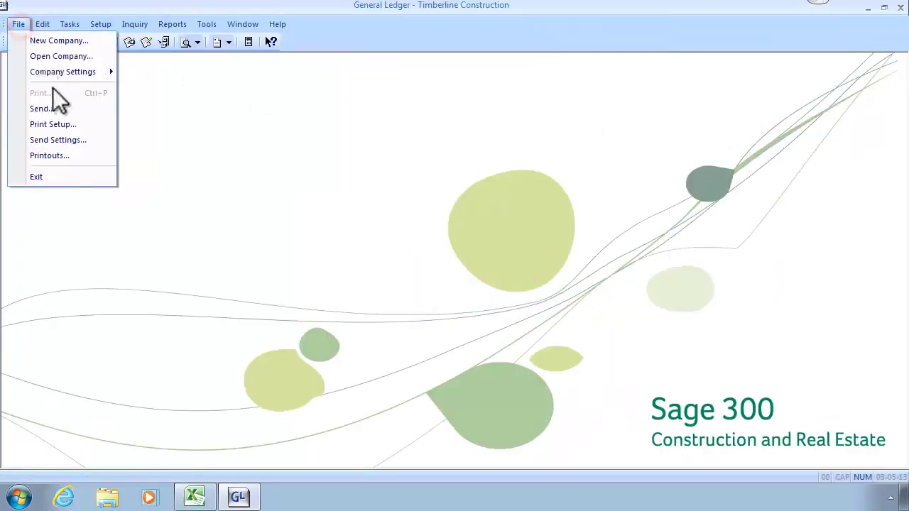
pyautogui.click(59, 156)
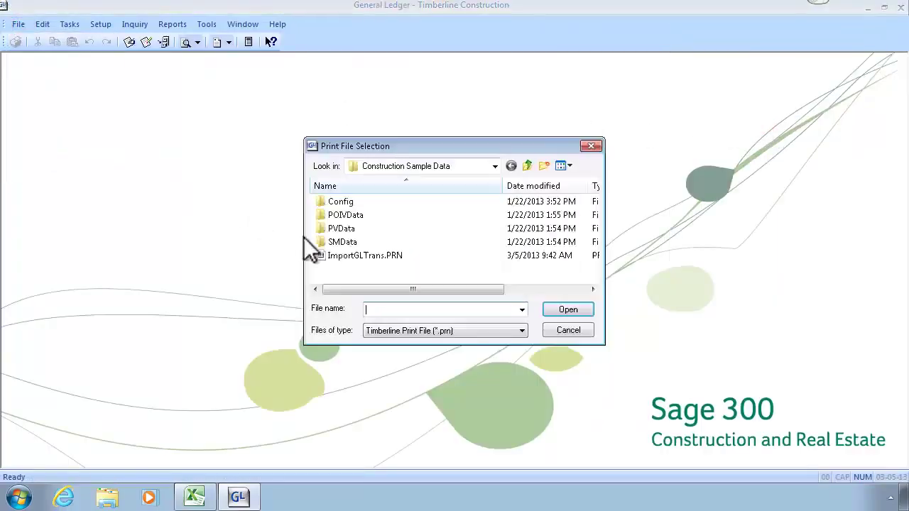
pyautogui.doubleClick(342, 256)
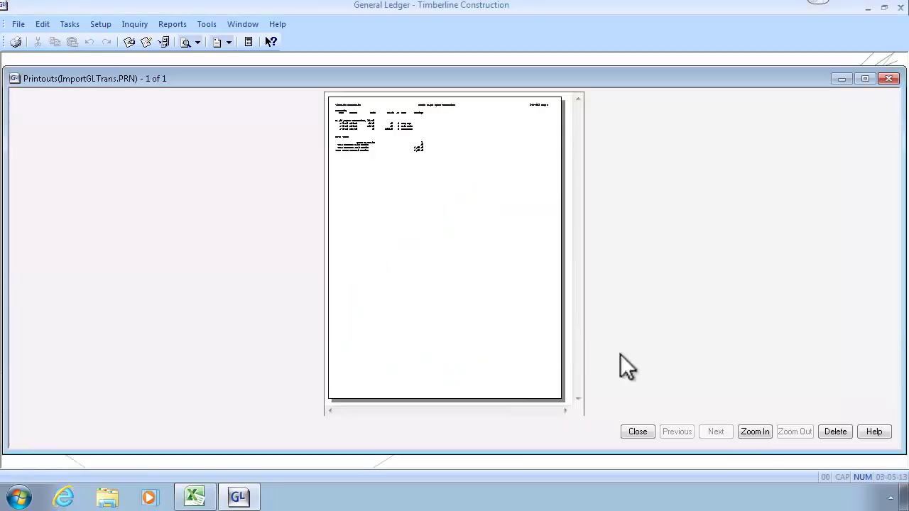
pyautogui.click(756, 431)
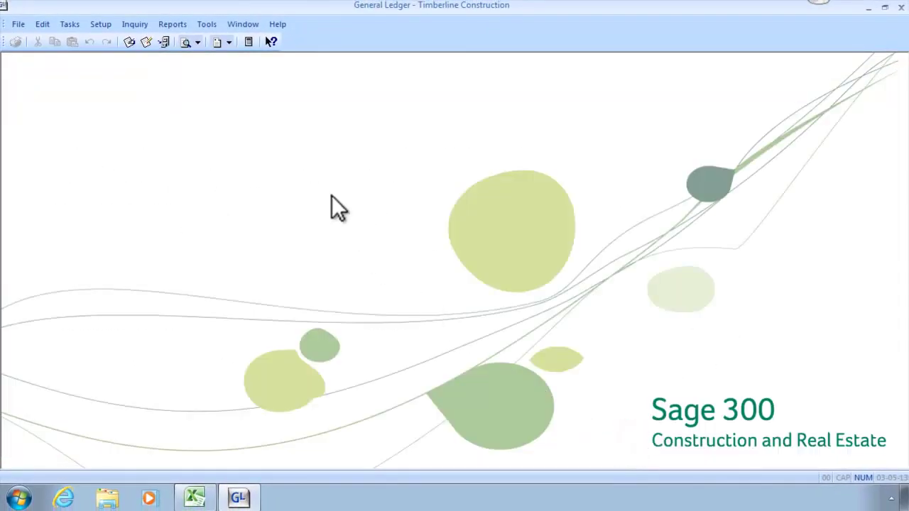
# Step: Run the Entries by Batch inquiry on the New file and drill into GL batch 20
pyautogui.click(134, 24)
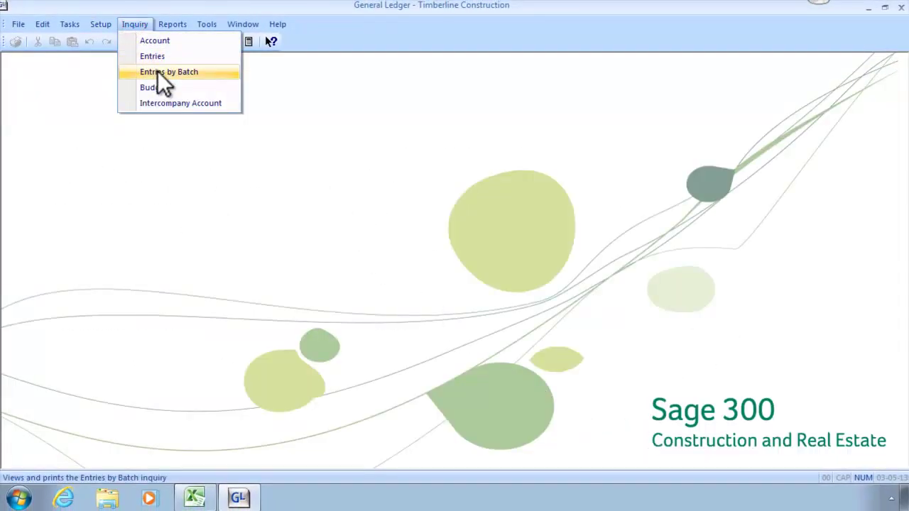
pyautogui.click(157, 71)
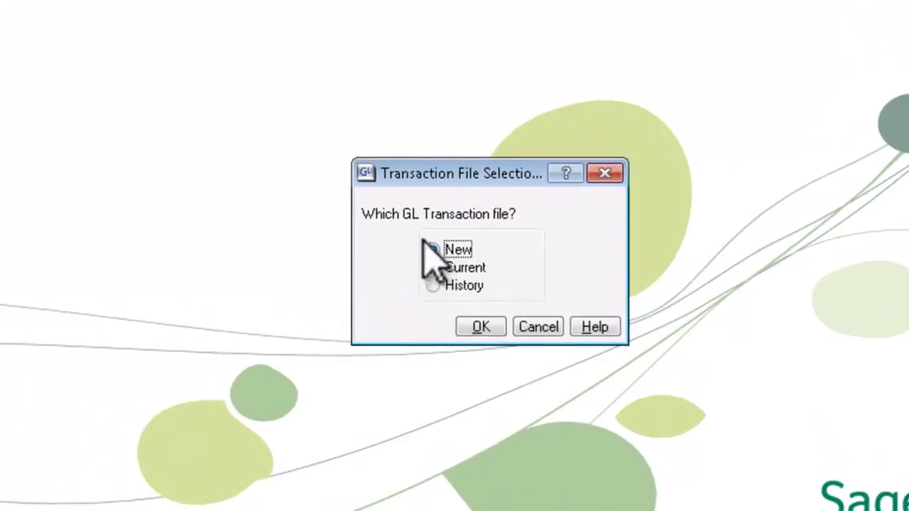
pyautogui.click(480, 325)
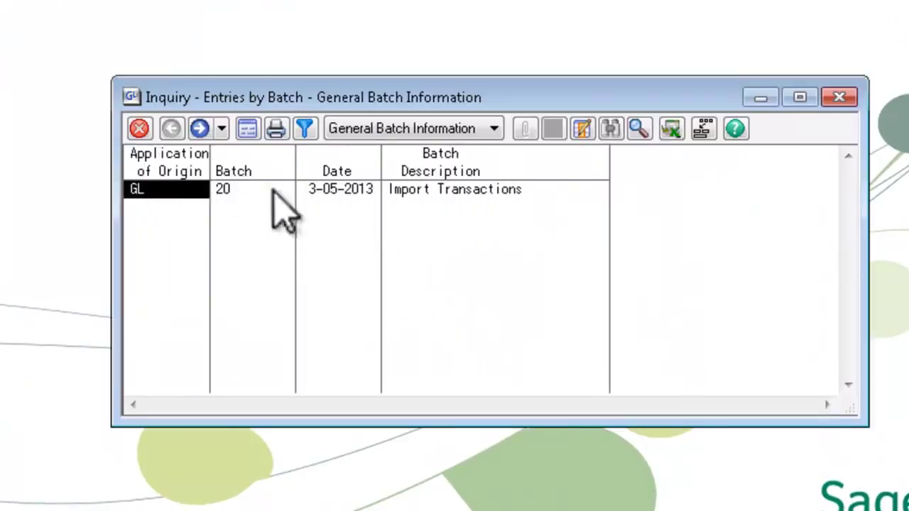
pyautogui.click(169, 190)
pyautogui.doubleClick(169, 191)
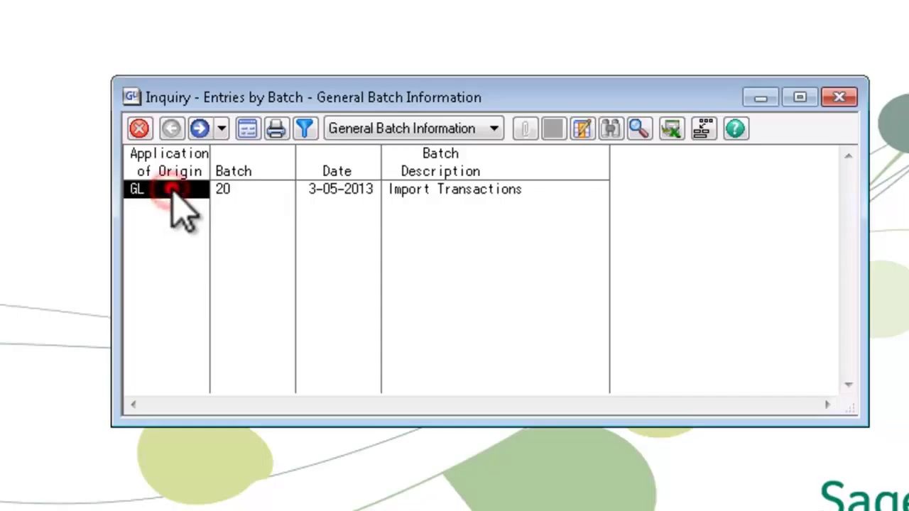